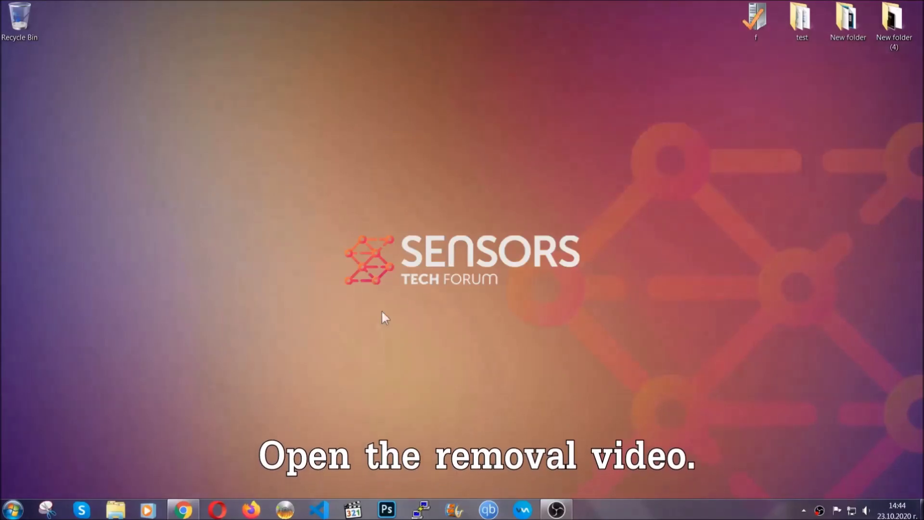
Follow the video description's SensorsTechForum link and launch the downloaded SpyHunter-Installer.exe.
{"action": "left_click", "coordinate": [183, 512]}
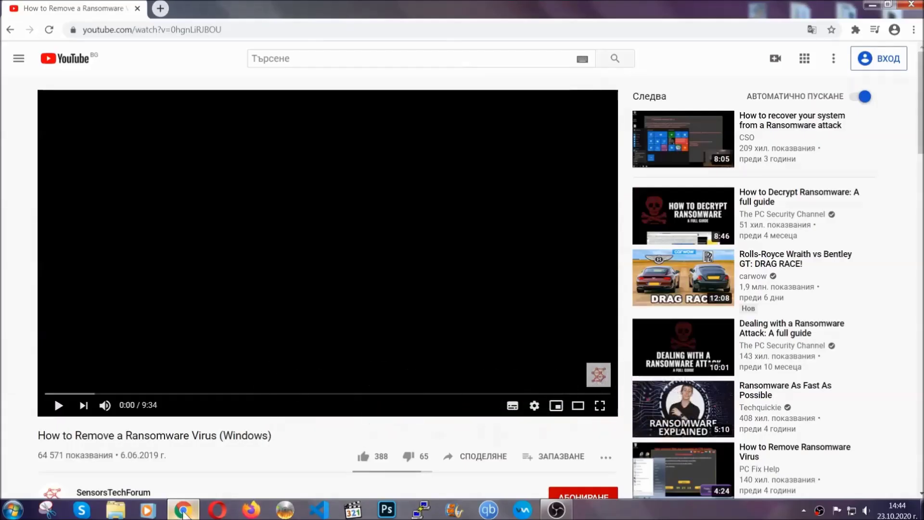
{"action": "scroll", "coordinate": [170, 394], "scroll_direction": "down", "scroll_amount": 4}
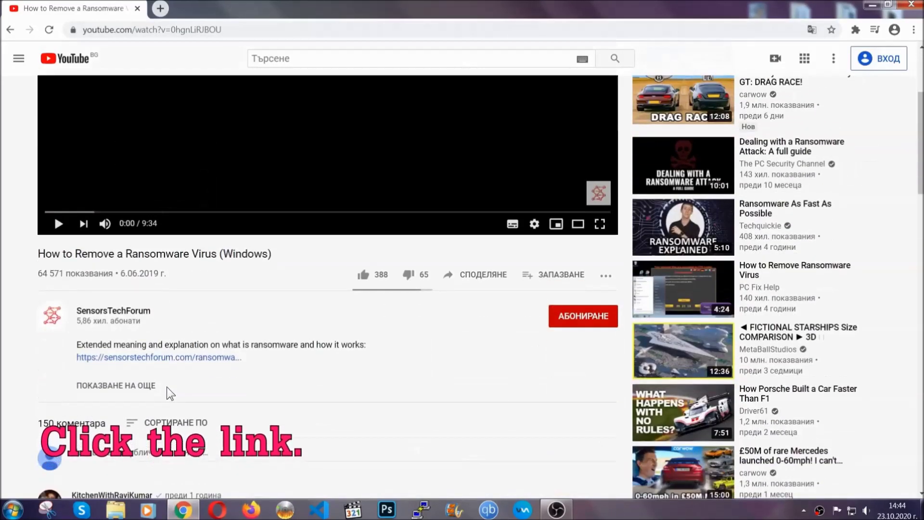
{"action": "left_click", "coordinate": [186, 367]}
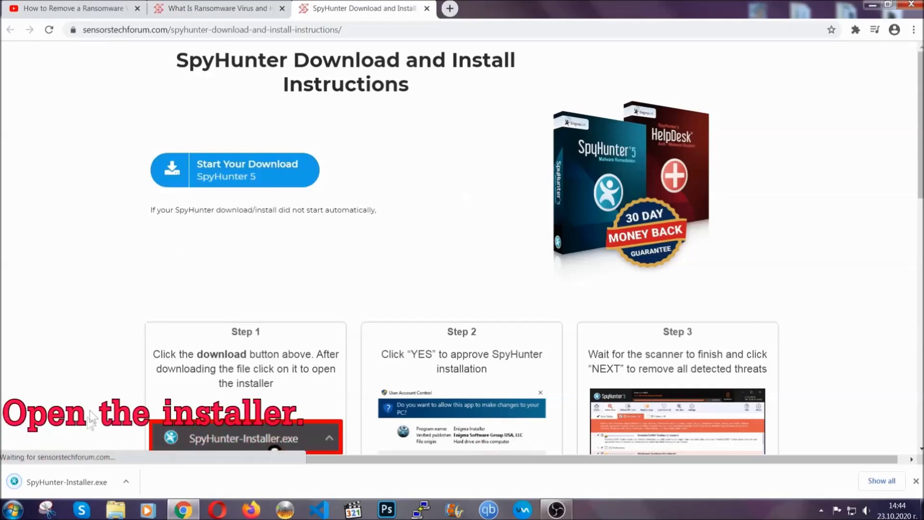
{"action": "left_click", "coordinate": [65, 480]}
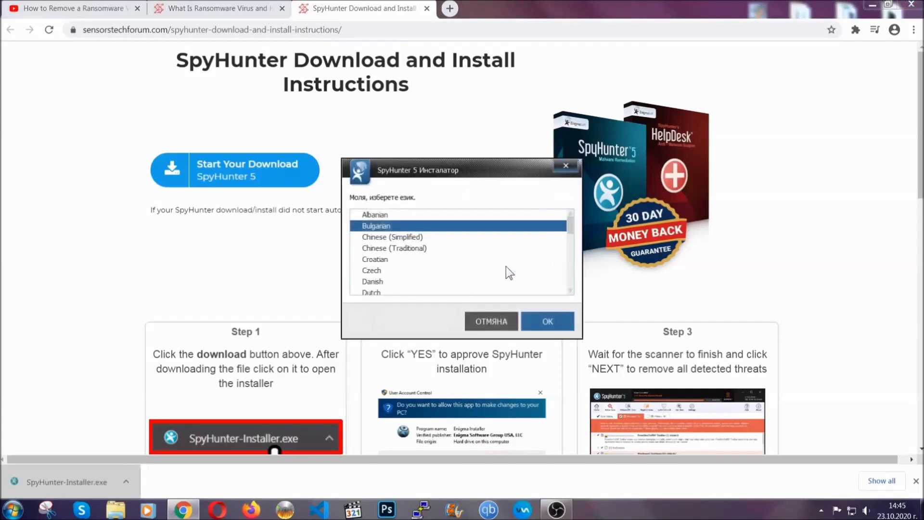
Install SpyHunter 5 in English, accepting the EULA and Privacy Policy, and finish setup to start scanning.
{"action": "scroll", "coordinate": [477, 265], "scroll_direction": "down", "scroll_amount": 2}
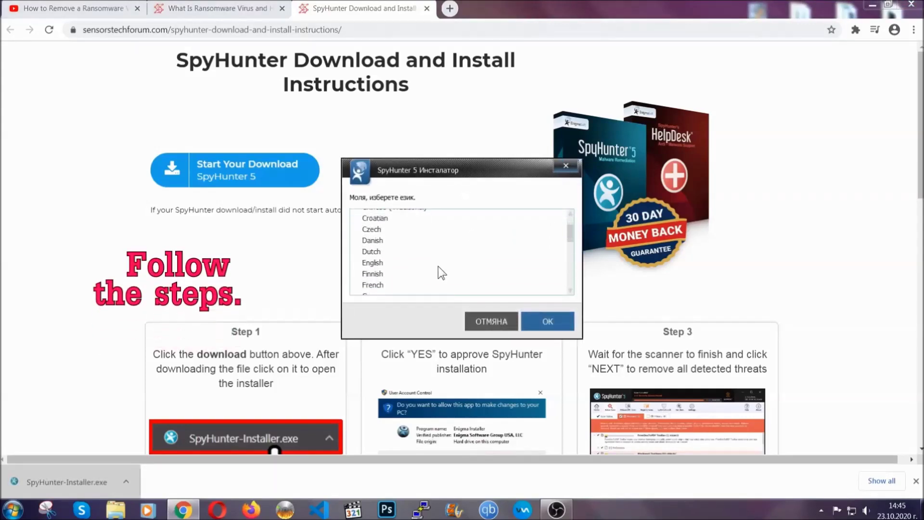
{"action": "left_click", "coordinate": [436, 263]}
{"action": "left_click", "coordinate": [543, 320]}
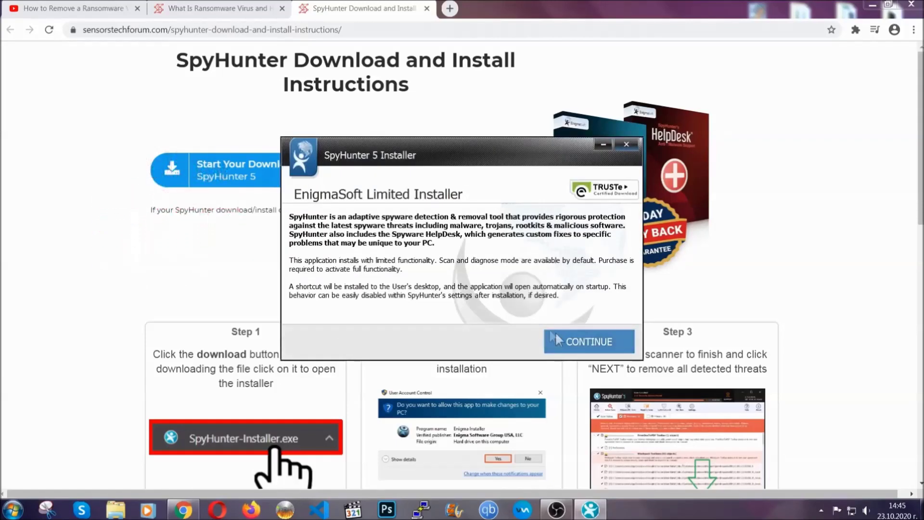
{"action": "left_click", "coordinate": [557, 336]}
{"action": "left_click", "coordinate": [530, 311]}
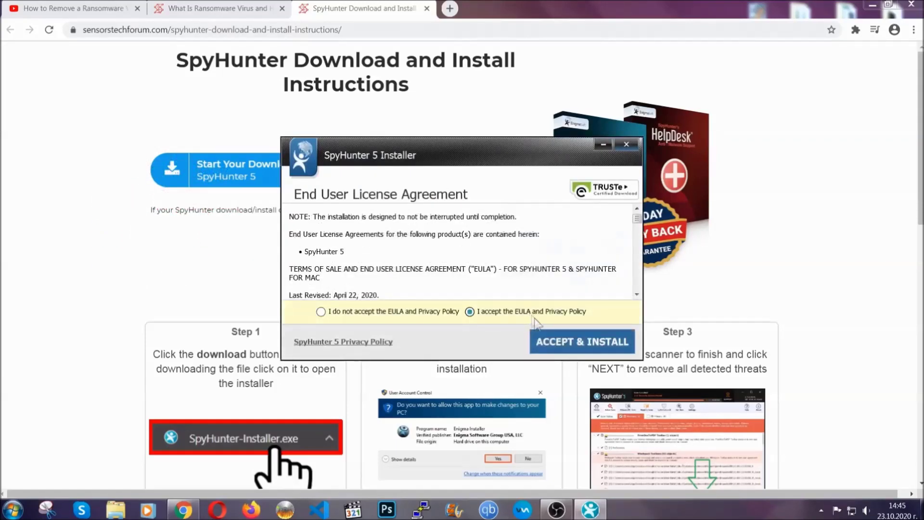
{"action": "left_click", "coordinate": [552, 341]}
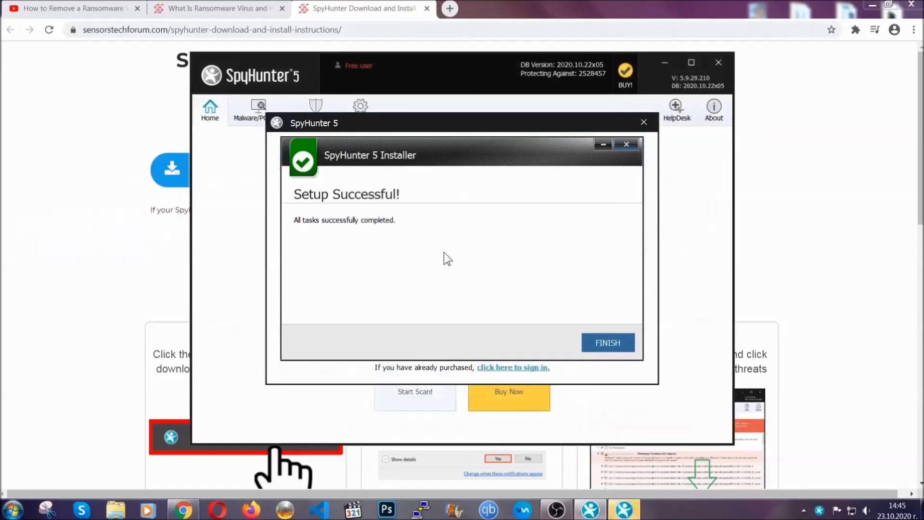
{"action": "left_click", "coordinate": [591, 344]}
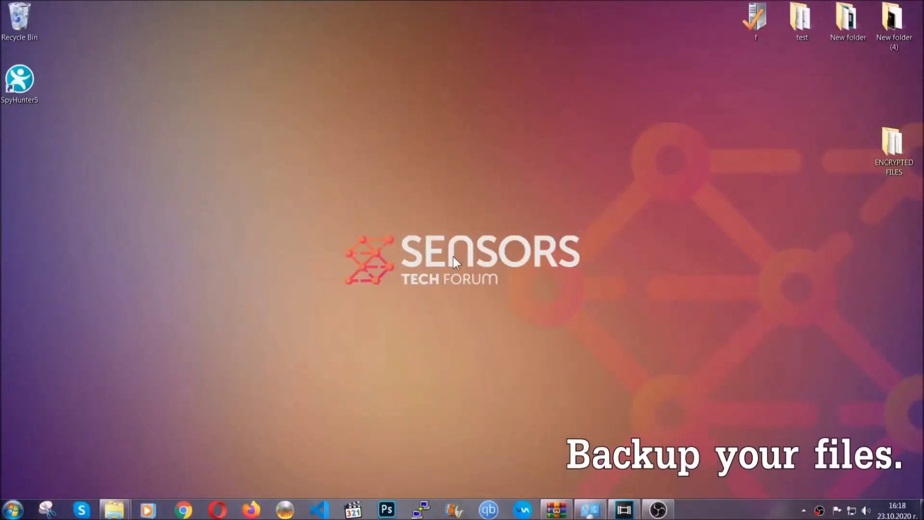
Copy all six .efji files from the ENCRYPTED FILES folder.
{"action": "double_click", "coordinate": [888, 149]}
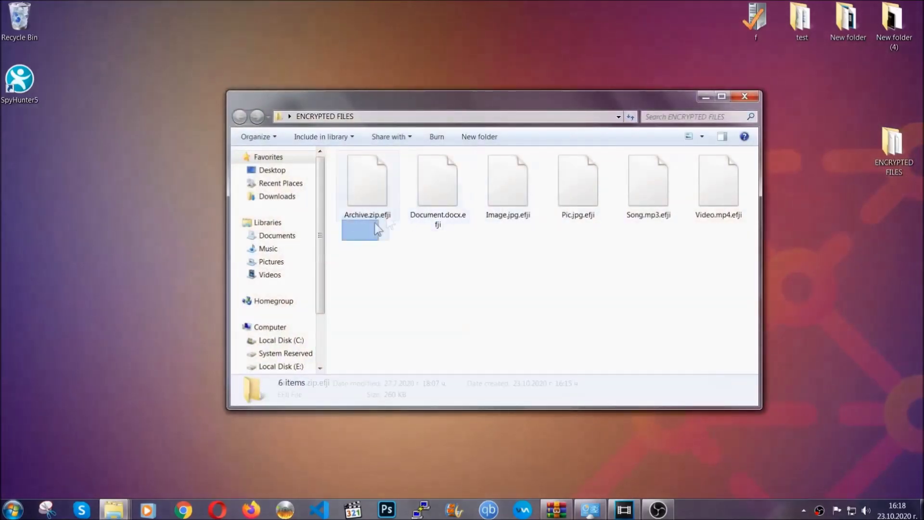
{"action": "left_click_drag", "start_coordinate": [378, 230], "coordinate": [723, 172]}
{"action": "right_click", "coordinate": [723, 171]}
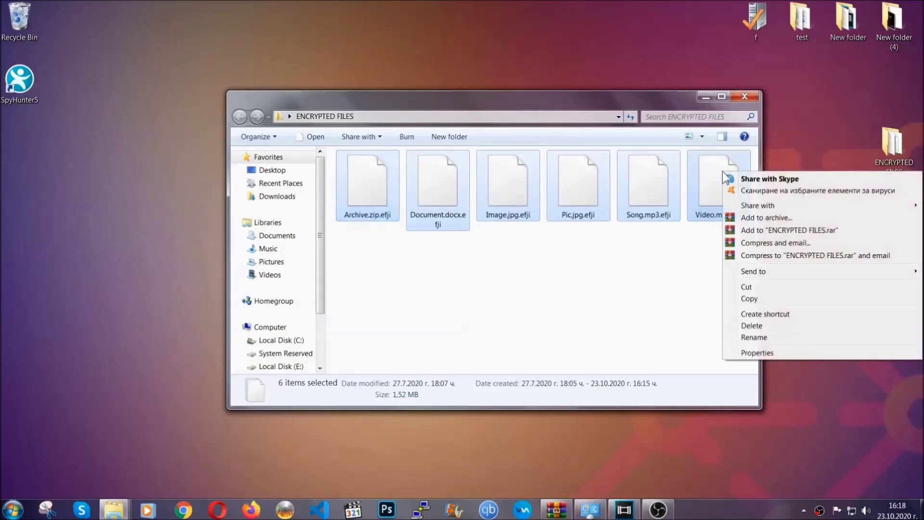
{"action": "left_click", "coordinate": [748, 299]}
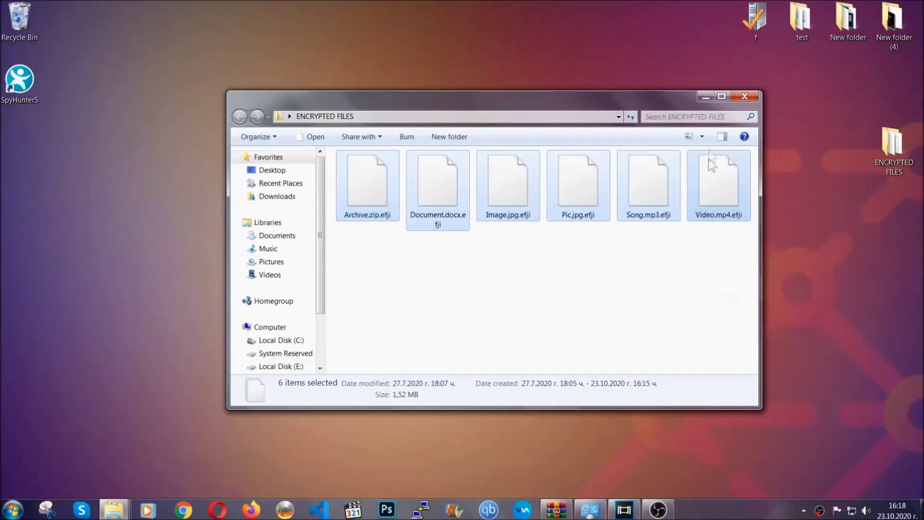
Paste the six encrypted files onto FLASH DRIVE (H:) and close the drive window.
{"action": "left_click", "coordinate": [706, 97]}
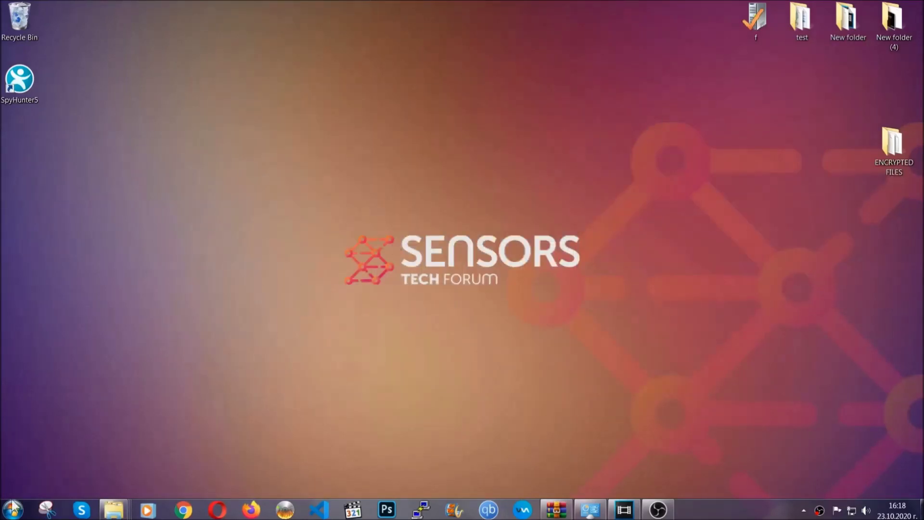
{"action": "left_click", "coordinate": [13, 509]}
{"action": "left_click", "coordinate": [174, 359]}
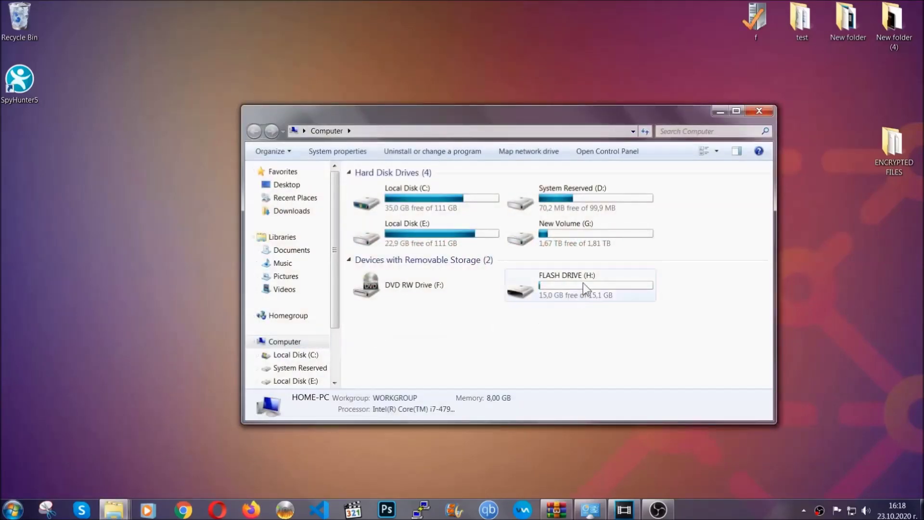
{"action": "double_click", "coordinate": [582, 282]}
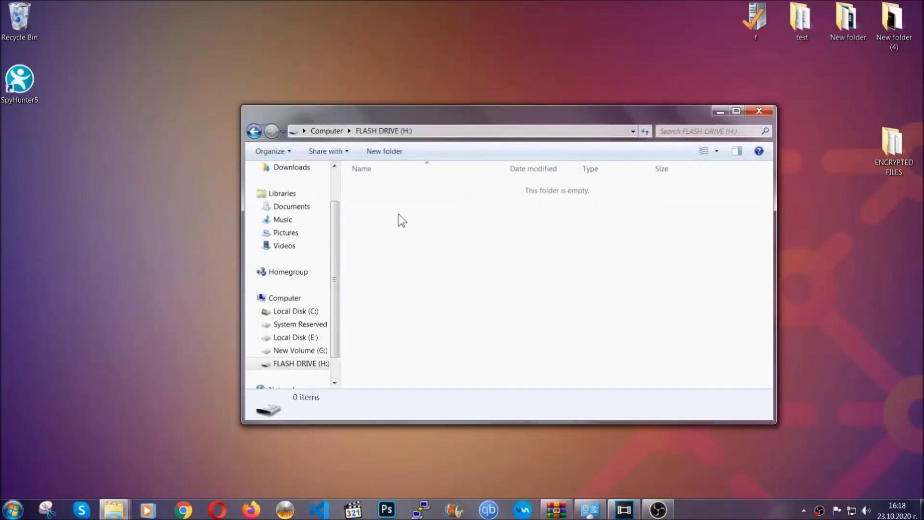
{"action": "right_click", "coordinate": [399, 214]}
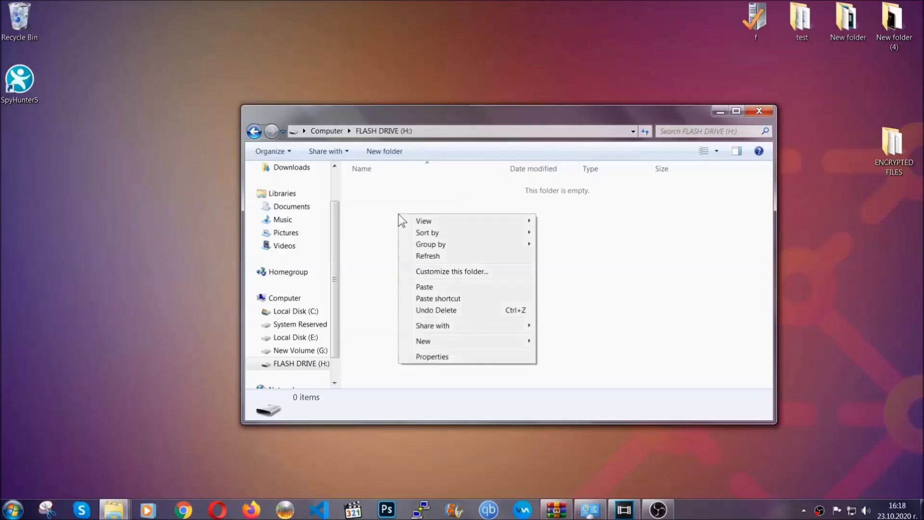
{"action": "left_click", "coordinate": [421, 287]}
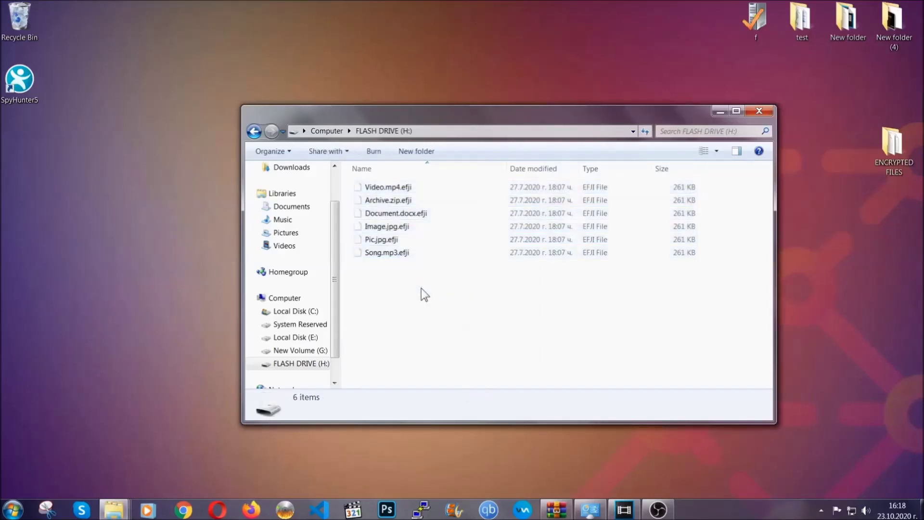
{"action": "left_click", "coordinate": [760, 112]}
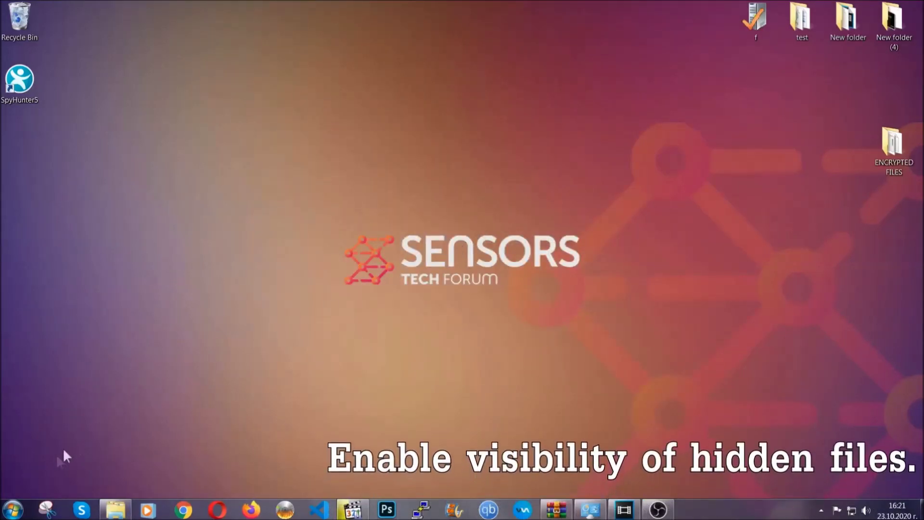
Find 'show hidden files and folders' in Start search and enable Show hidden files, folders, and drives.
{"action": "left_click", "coordinate": [13, 509]}
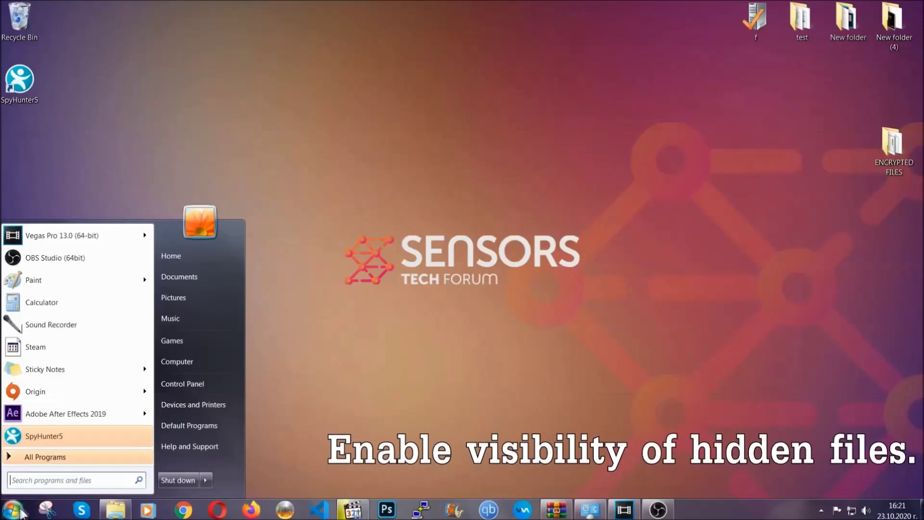
{"action": "left_click", "coordinate": [40, 477]}
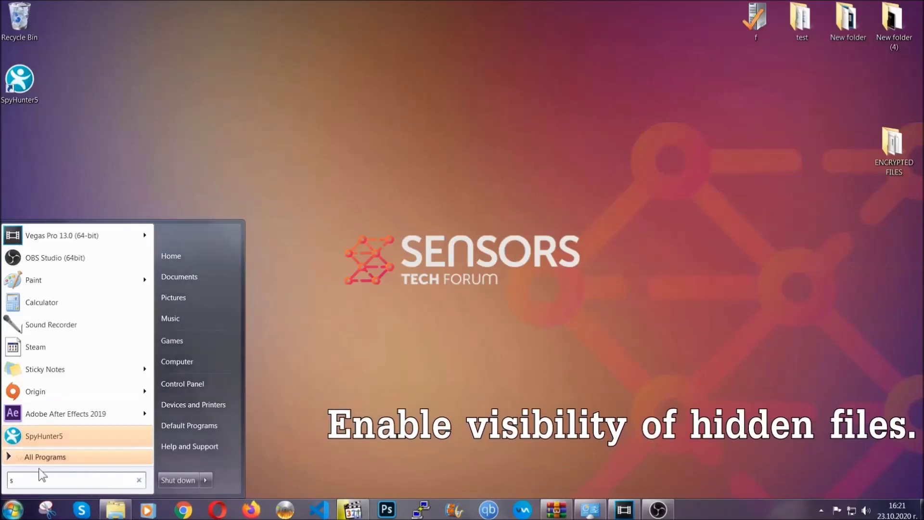
{"action": "type", "text": "showh"}
{"action": "key", "text": "BackSpace"}
{"action": "type", "text": "hidden f"}
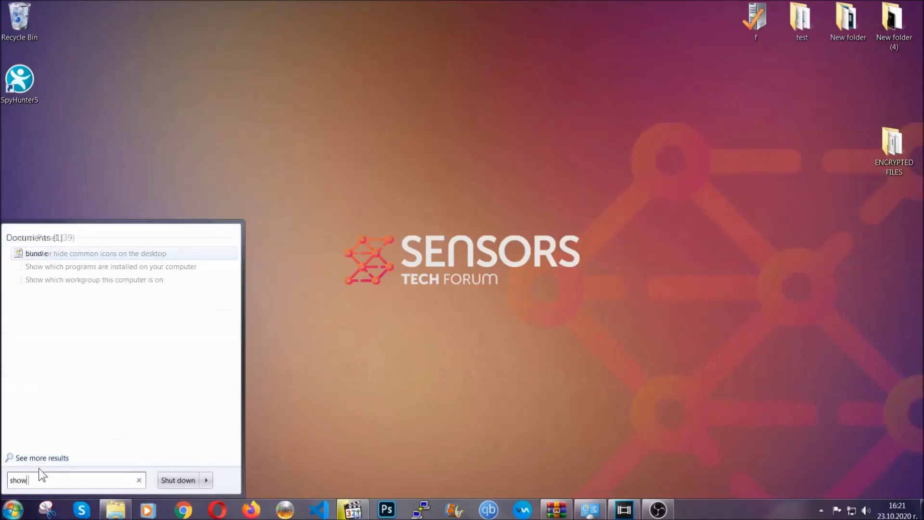
{"action": "type", "text": "iles and folders"}
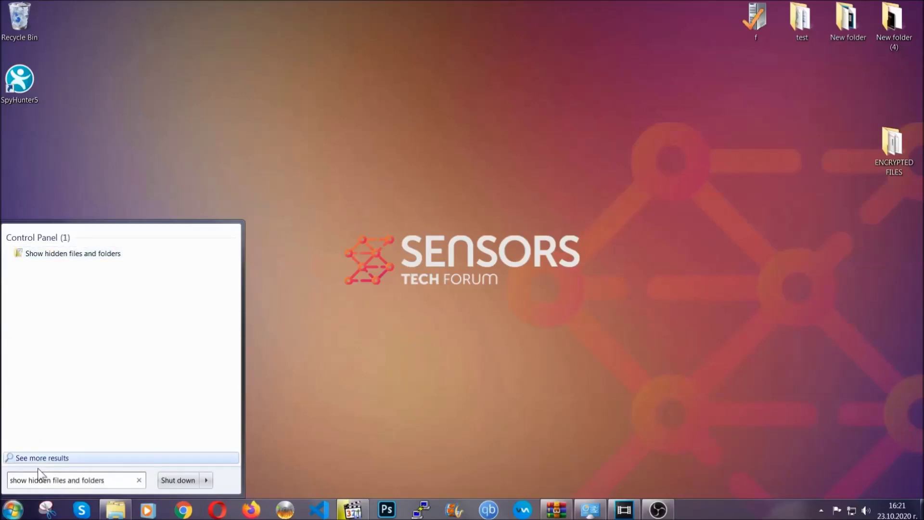
{"action": "left_click", "coordinate": [109, 255]}
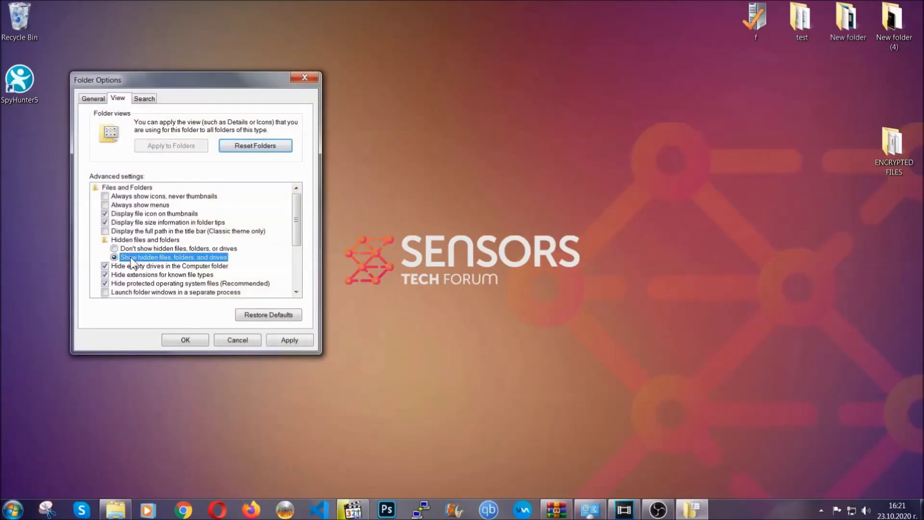
{"action": "left_click", "coordinate": [286, 343]}
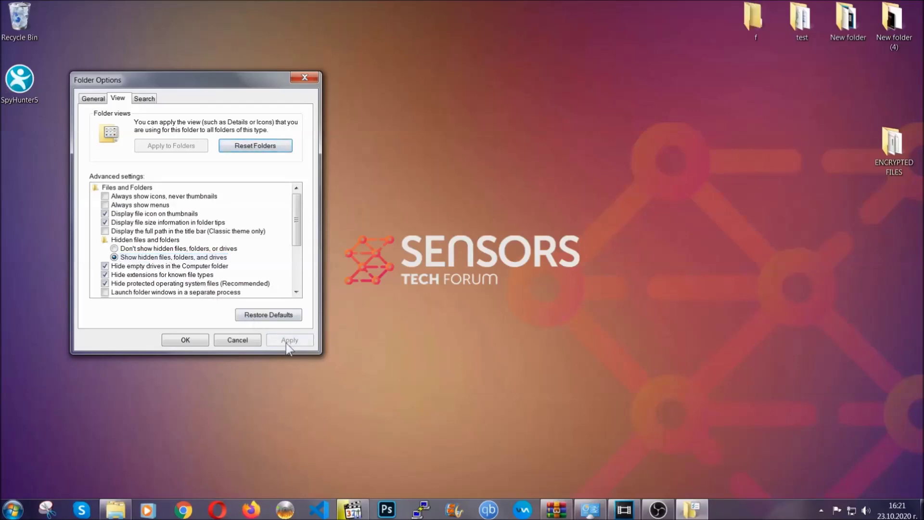
{"action": "left_click", "coordinate": [183, 340]}
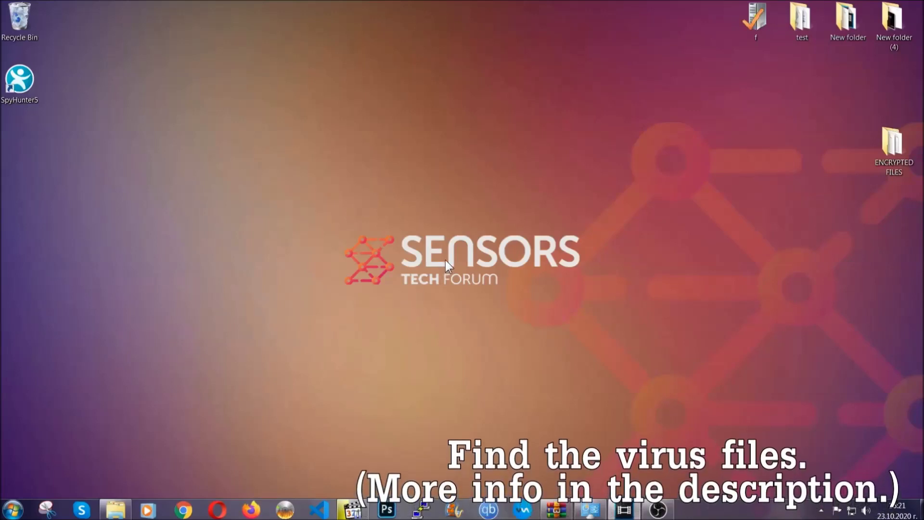
Search the whole computer for 'fileextension:exe Example Vir' to locate the virus application.
{"action": "left_click", "coordinate": [12, 509]}
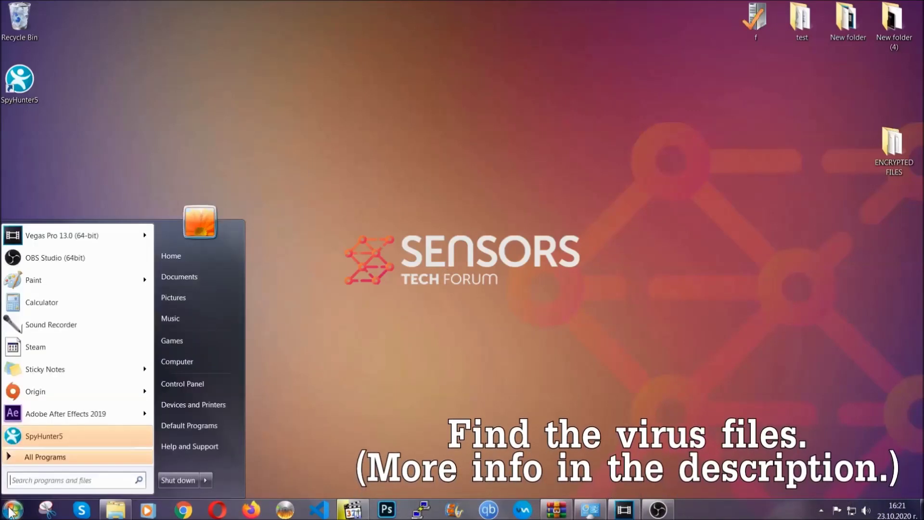
{"action": "left_click", "coordinate": [190, 361]}
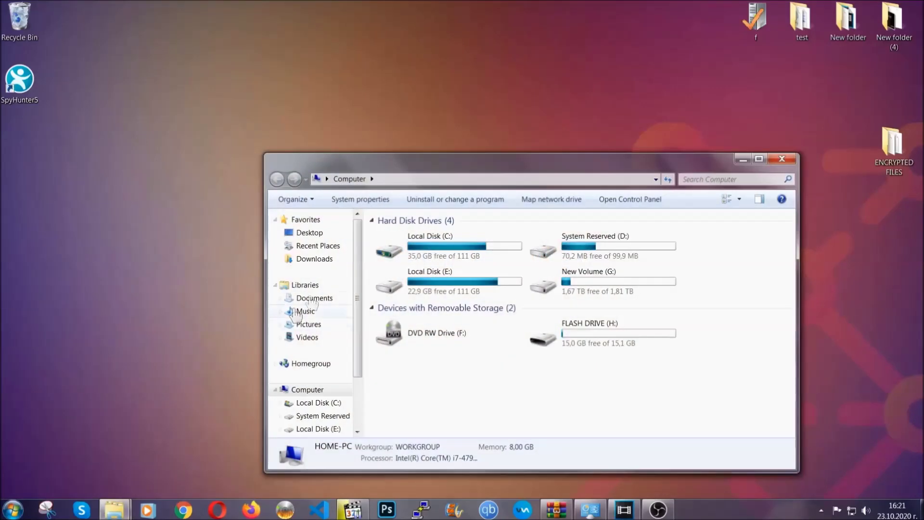
{"action": "left_click_drag", "start_coordinate": [502, 165], "coordinate": [441, 125]}
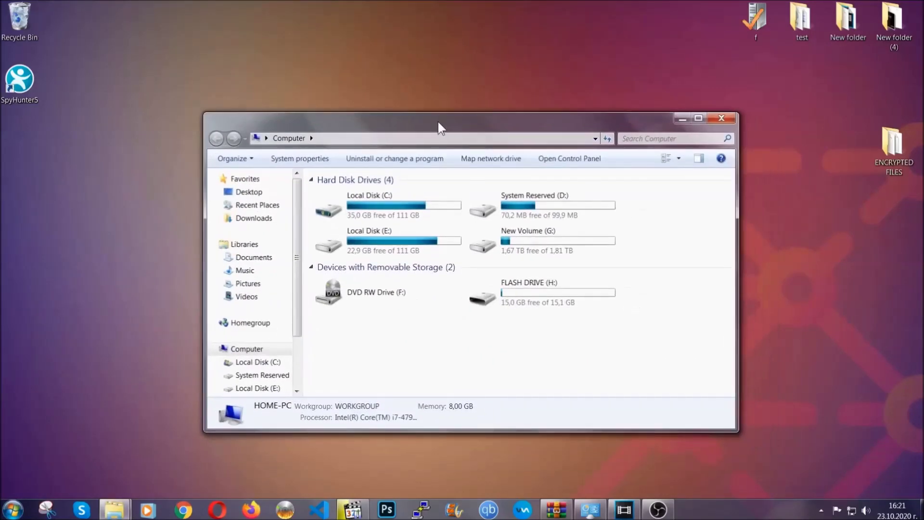
{"action": "left_click", "coordinate": [628, 139]}
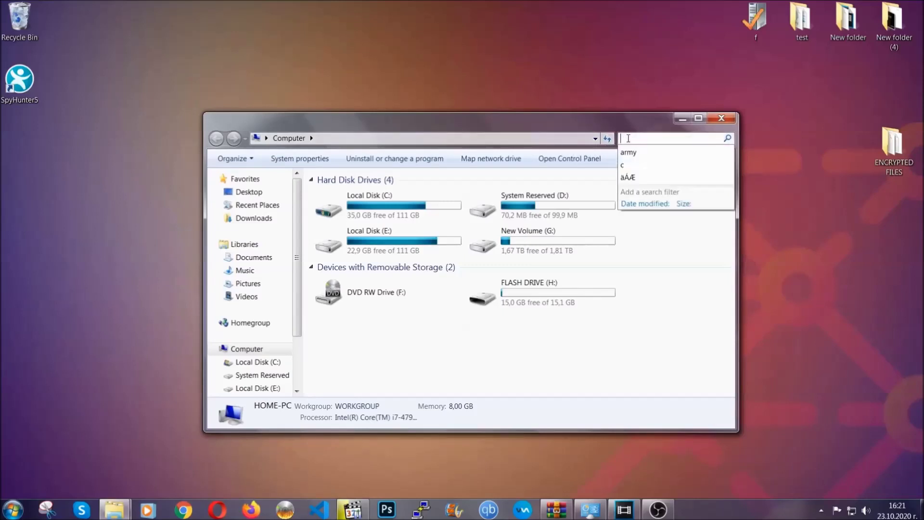
{"action": "type", "text": "file"}
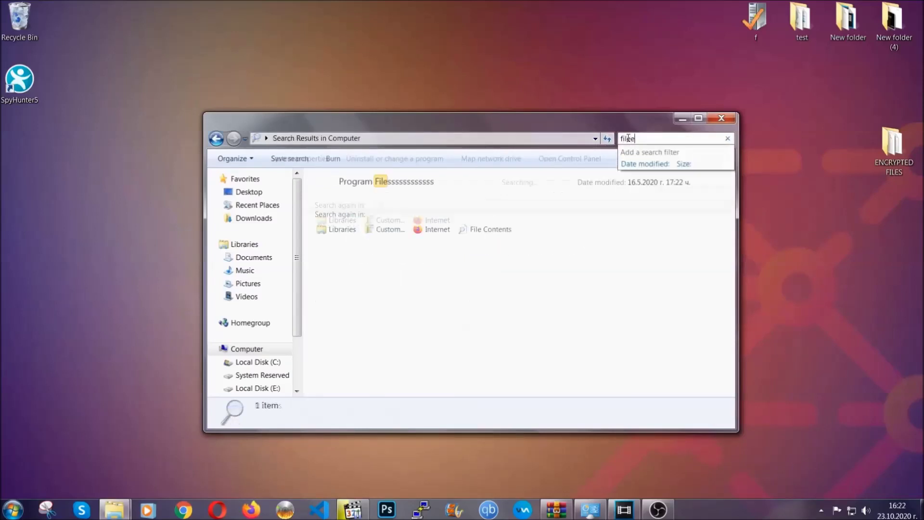
{"action": "type", "text": "extension:exe "}
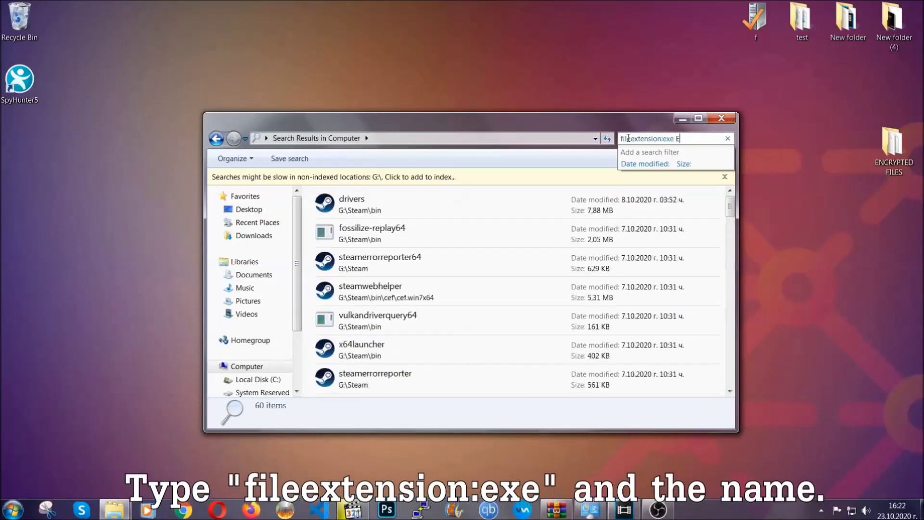
{"action": "type", "text": "Example Virus Name"}
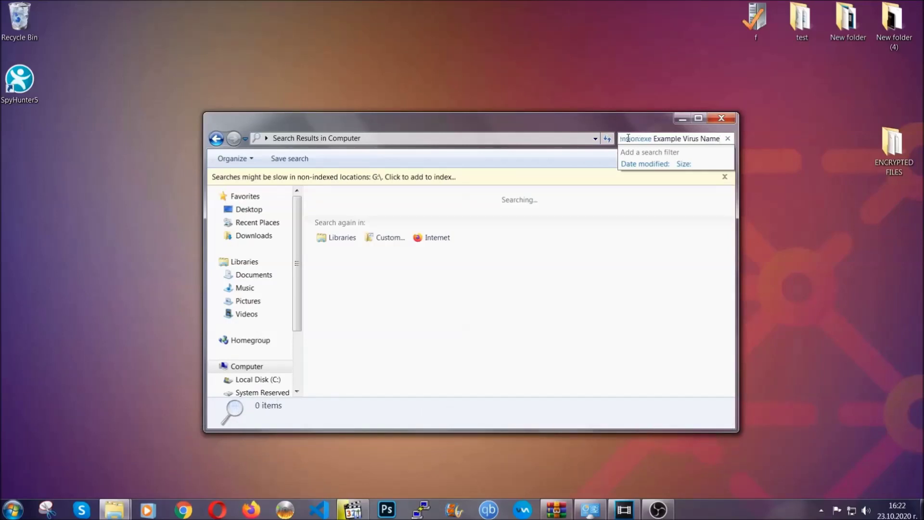
{"action": "key", "text": "Return"}
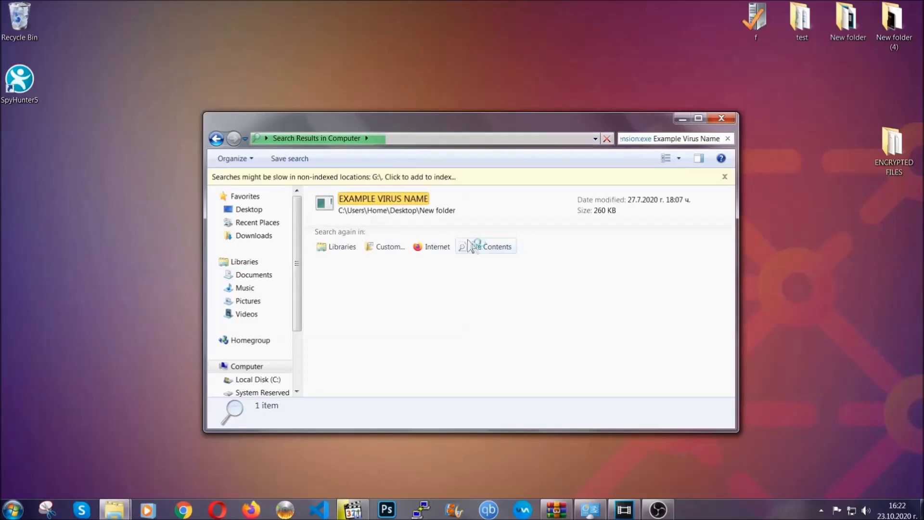
Delete EXAMPLE VIRUS NAME to the Recycle Bin and close the Explorer window.
{"action": "left_click", "coordinate": [403, 196]}
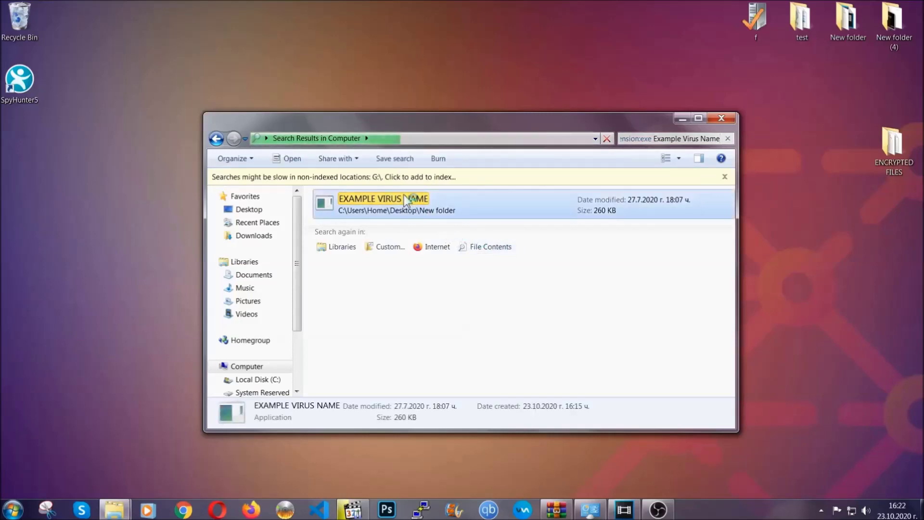
{"action": "right_click", "coordinate": [404, 198]}
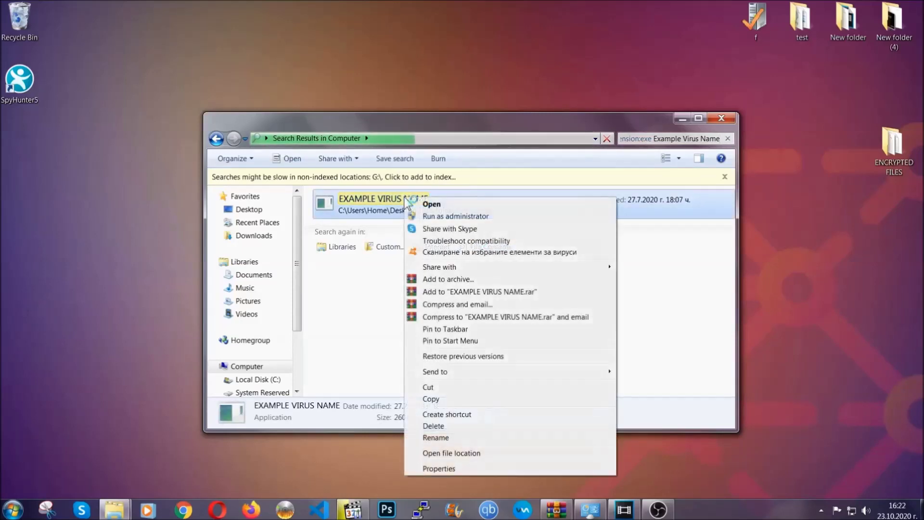
{"action": "left_click", "coordinate": [446, 426]}
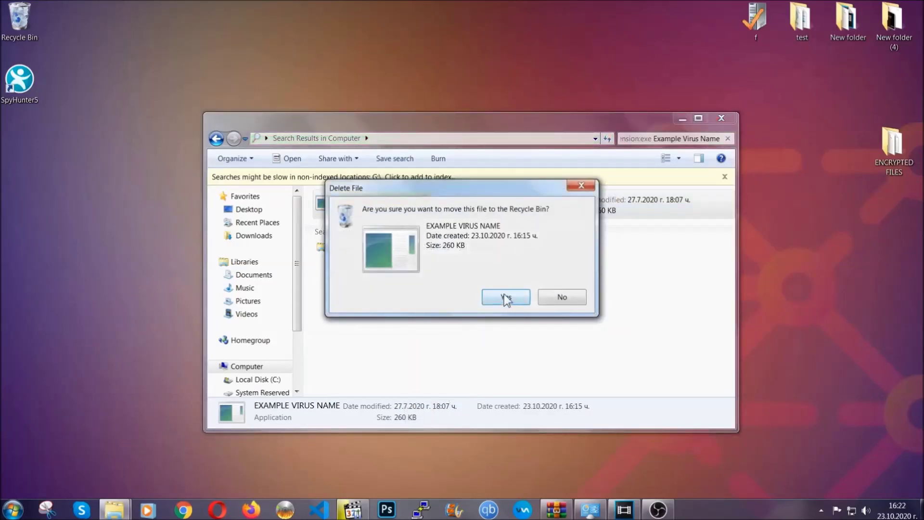
{"action": "left_click", "coordinate": [506, 298]}
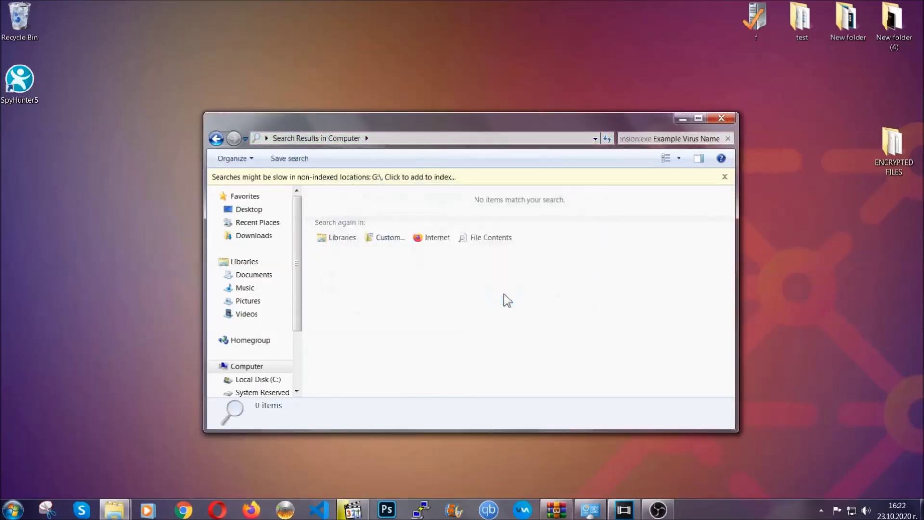
{"action": "left_click", "coordinate": [722, 118]}
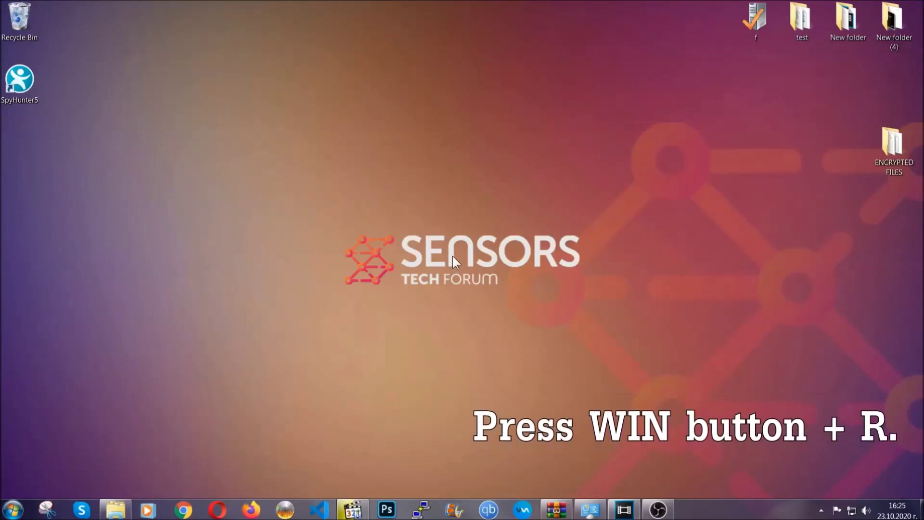
Run REGEDIT from the Win+R dialog, replacing the old cmd entry.
{"action": "key", "text": "super+r"}
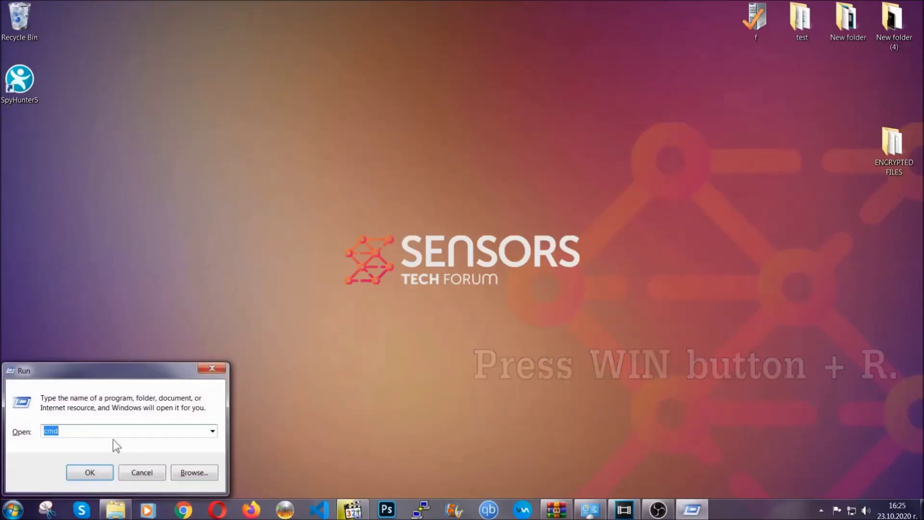
{"action": "left_click", "coordinate": [87, 437]}
{"action": "left_click_drag", "start_coordinate": [87, 438], "coordinate": [12, 437]}
{"action": "type", "text": "REGEDIT"}
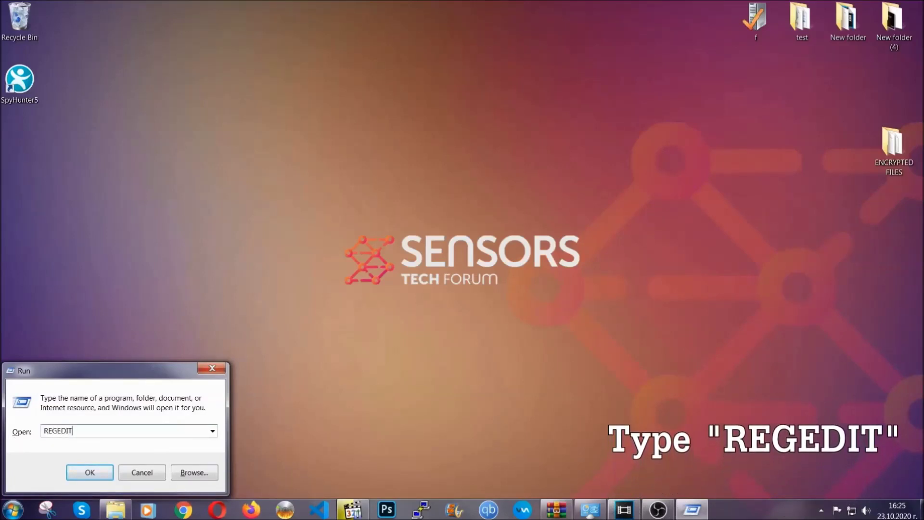
{"action": "left_click", "coordinate": [69, 473]}
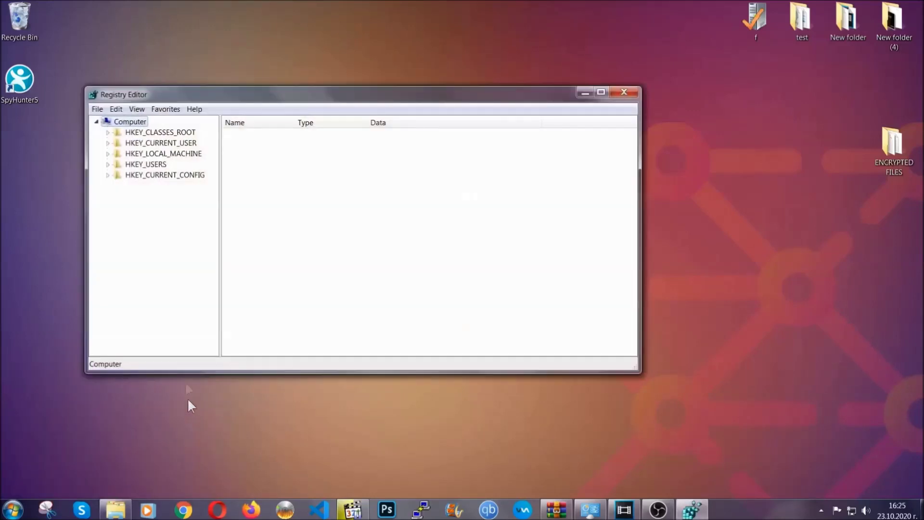
Export the entire registry to the Desktop as BACKUP, then recentre the Registry Editor window.
{"action": "left_click", "coordinate": [97, 109]}
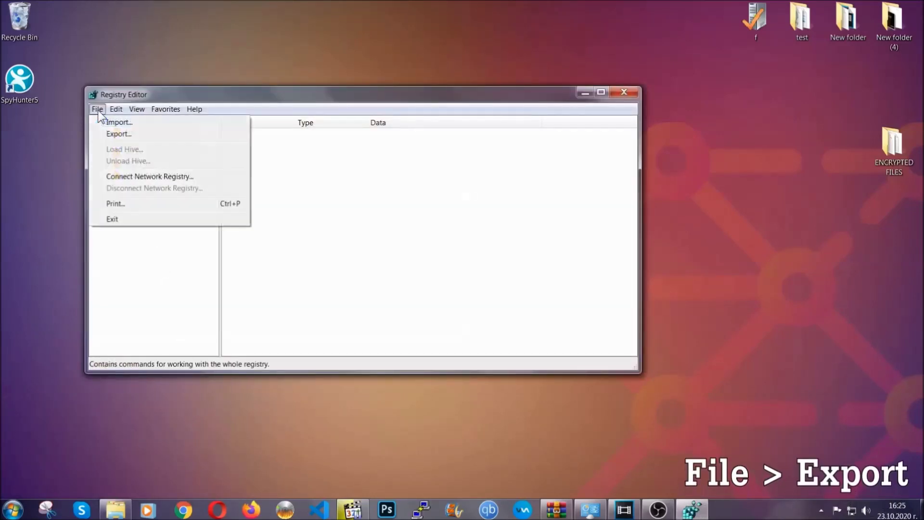
{"action": "left_click", "coordinate": [120, 133]}
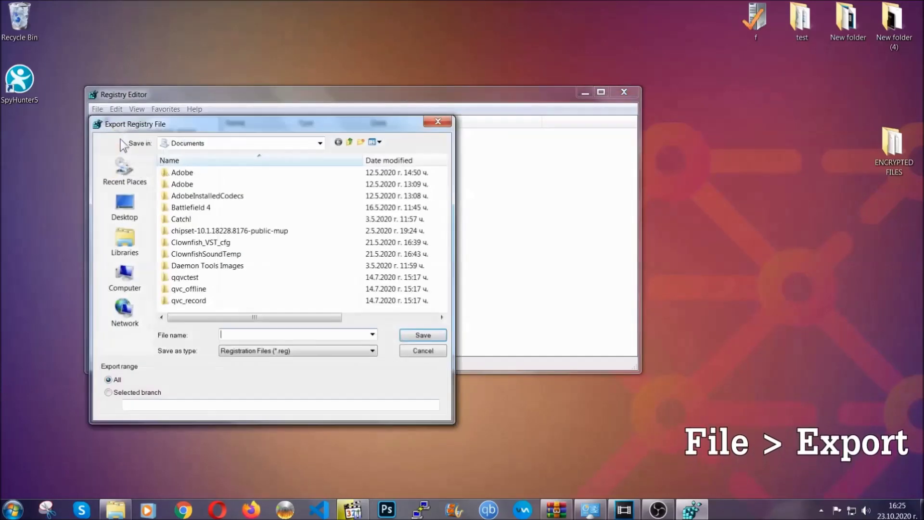
{"action": "left_click", "coordinate": [121, 206]}
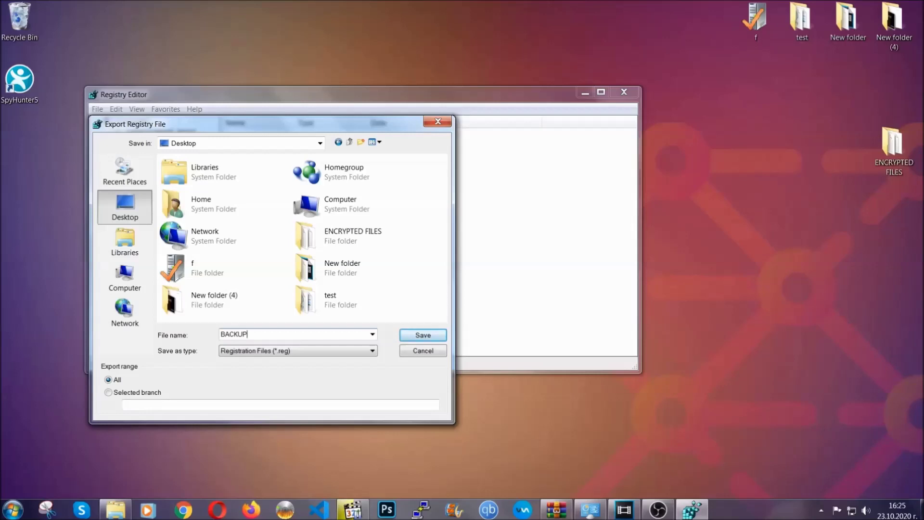
{"action": "left_click", "coordinate": [417, 337]}
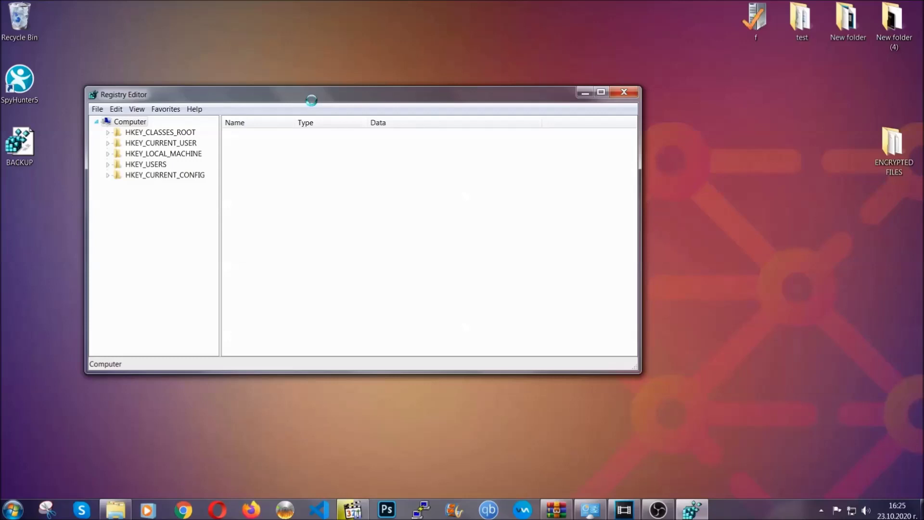
{"action": "left_click_drag", "start_coordinate": [311, 101], "coordinate": [402, 131]}
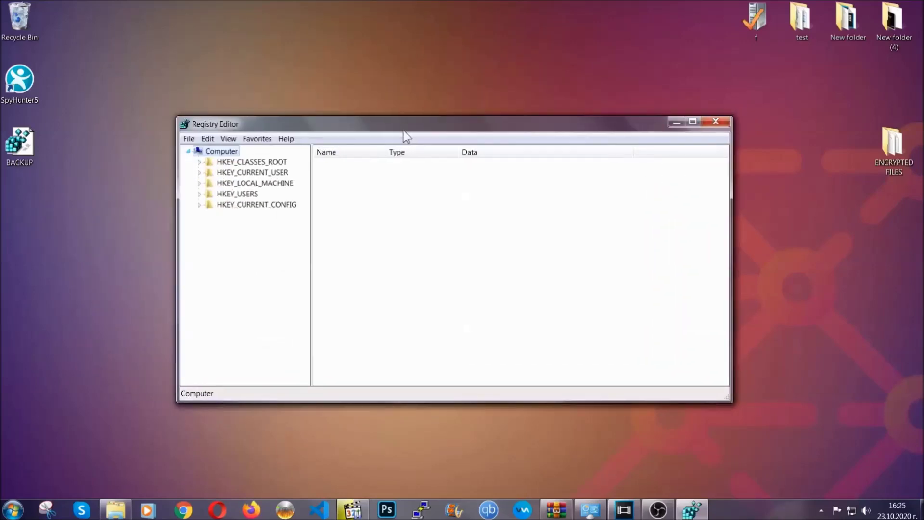
{"action": "left_click", "coordinate": [188, 142]}
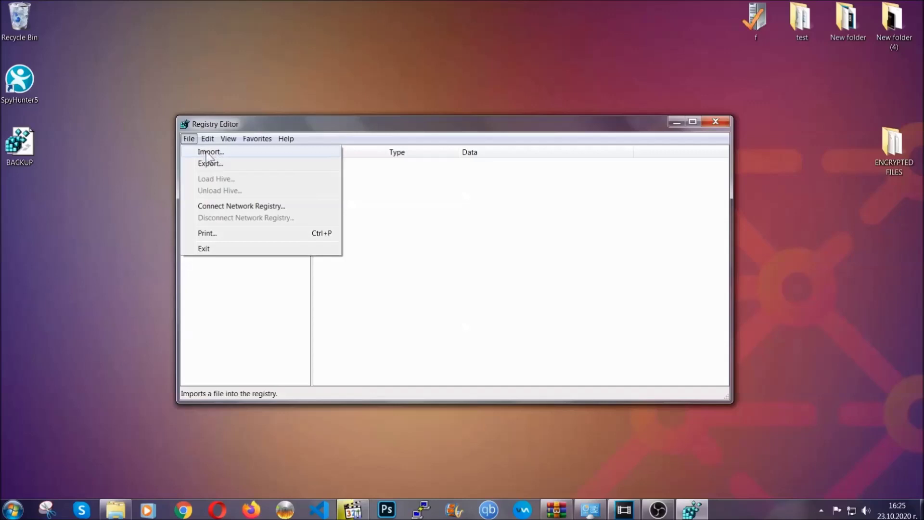
{"action": "left_click", "coordinate": [190, 139]}
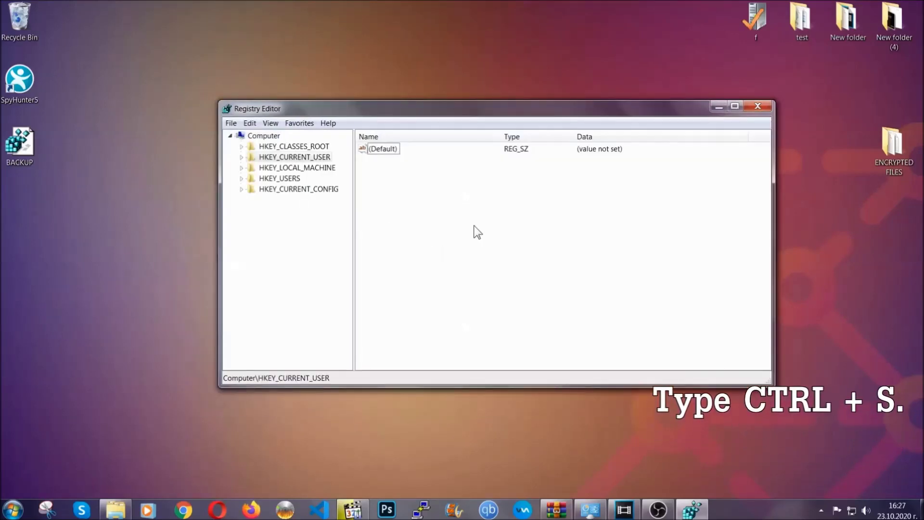
Find the RunOnce key, then open the adjacent Run key under CurrentVersion.
{"action": "key", "text": "ctrl+f"}
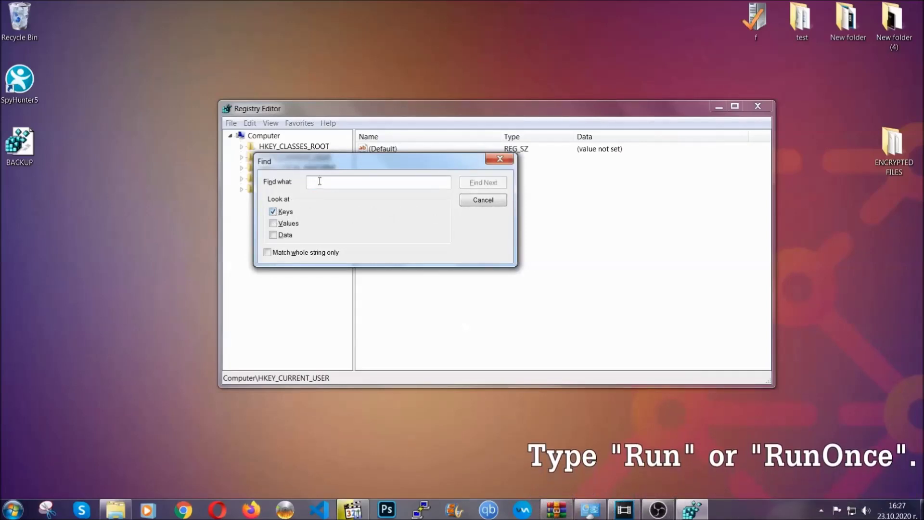
{"action": "type", "text": "RunO"}
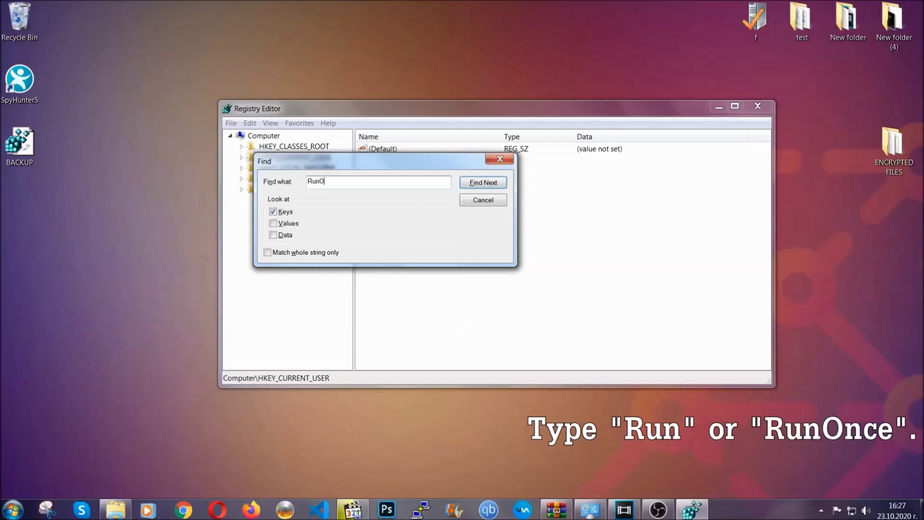
{"action": "type", "text": "nce"}
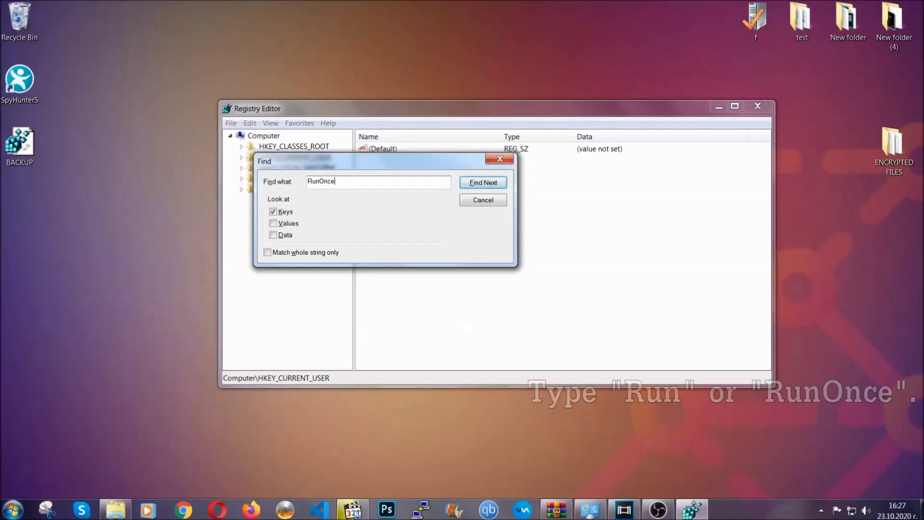
{"action": "left_click", "coordinate": [496, 189]}
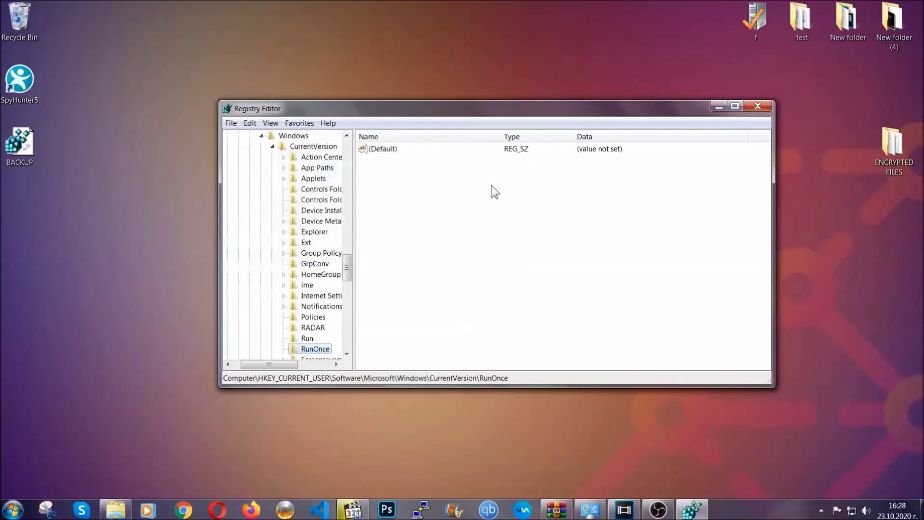
{"action": "left_click_drag", "start_coordinate": [347, 264], "coordinate": [348, 281]}
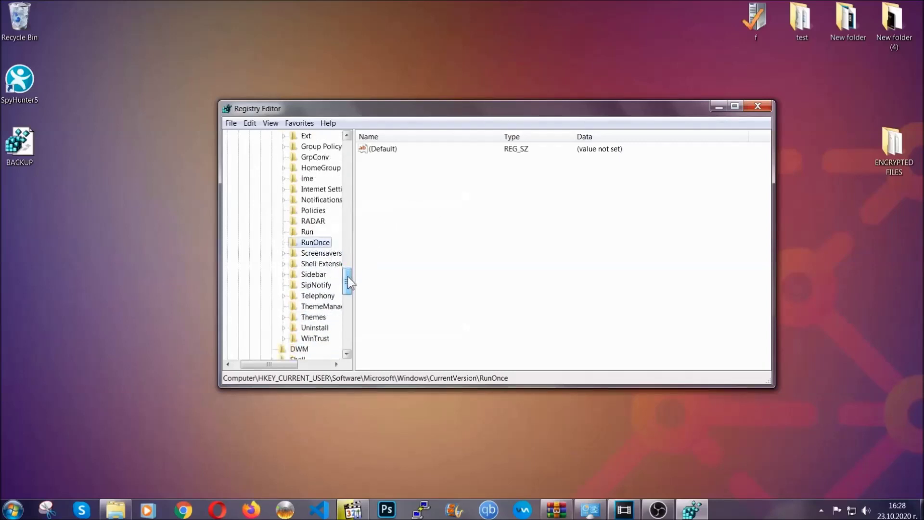
{"action": "left_click", "coordinate": [307, 232]}
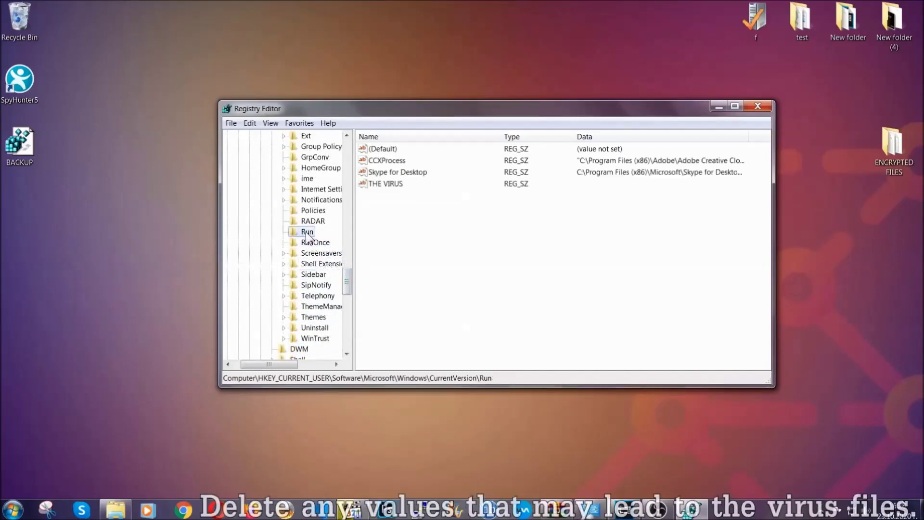
Delete the THE VIRUS startup value from the Run key and confirm with Yes.
{"action": "left_click", "coordinate": [379, 185]}
{"action": "right_click", "coordinate": [379, 185]}
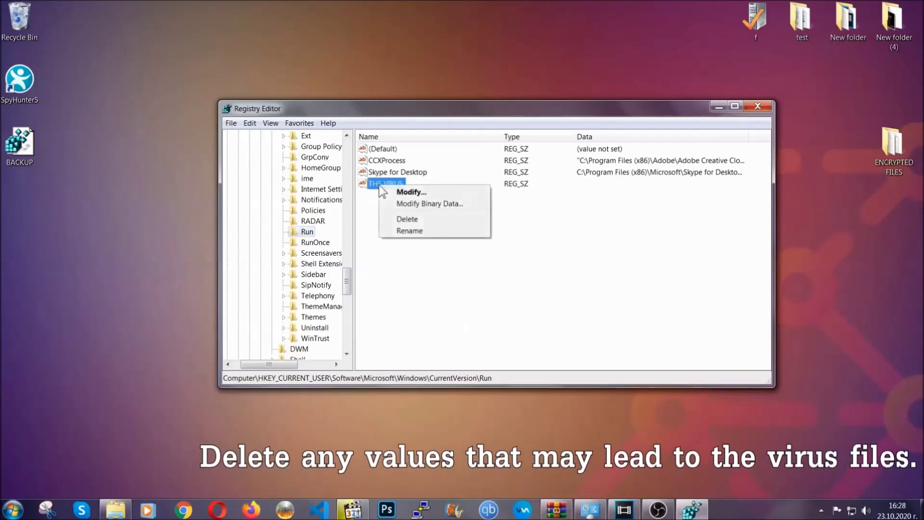
{"action": "left_click", "coordinate": [396, 219]}
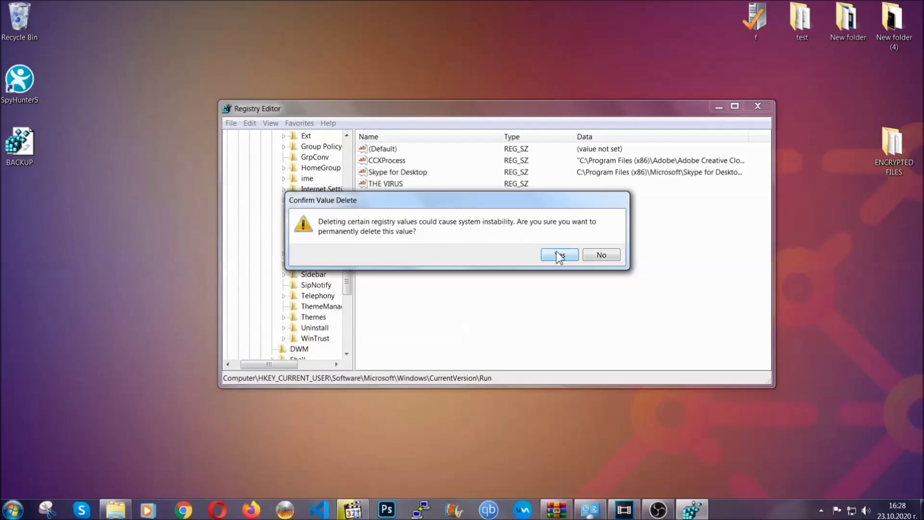
{"action": "left_click", "coordinate": [559, 255]}
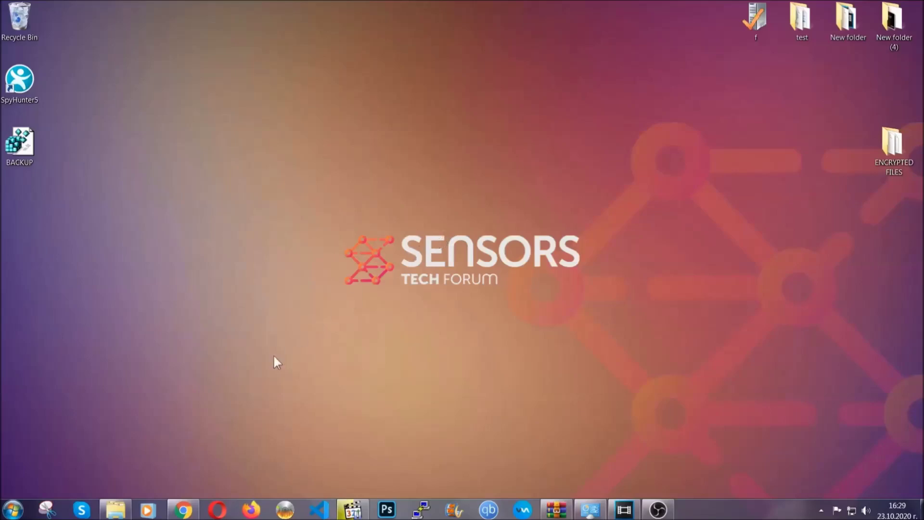
Return to the SensorsTechForum recovery article in Chrome, select its URL, and scroll to Methods 1–6.
{"action": "left_click", "coordinate": [183, 511]}
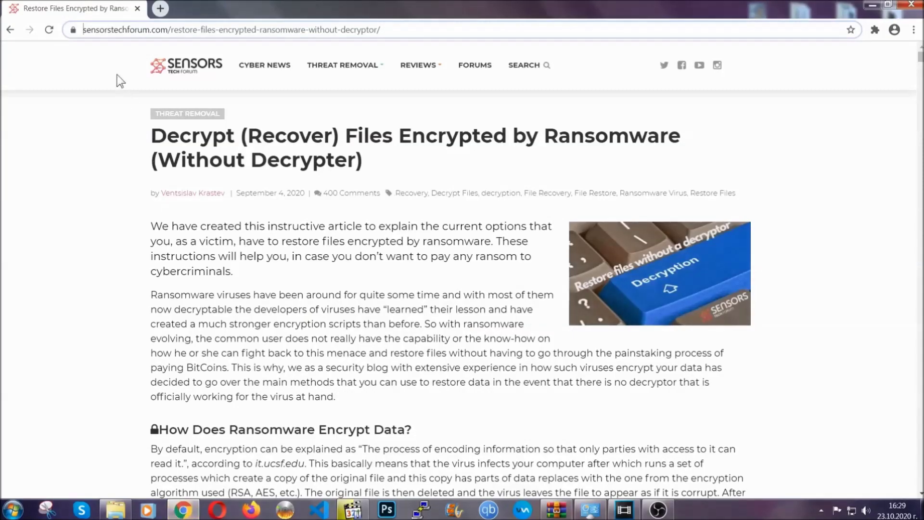
{"action": "left_click", "coordinate": [89, 30]}
{"action": "left_click_drag", "start_coordinate": [83, 30], "coordinate": [417, 33]}
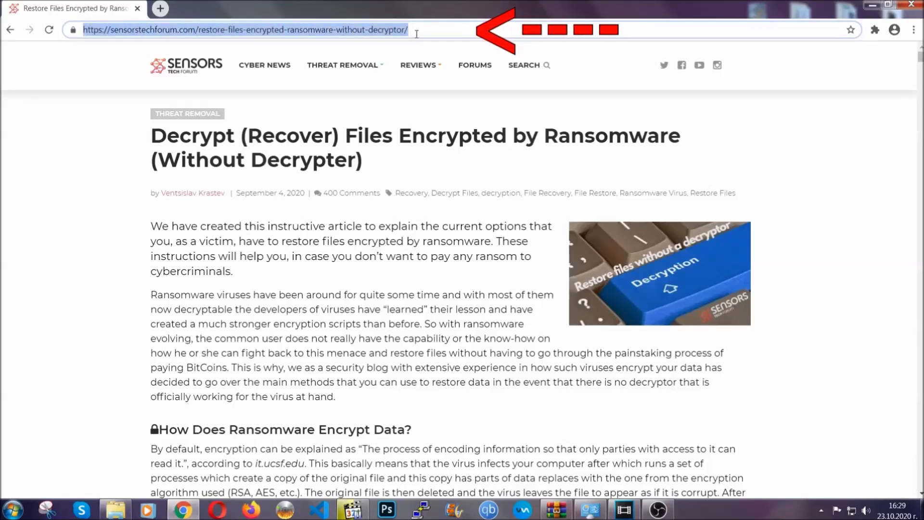
{"action": "mouse_move", "coordinate": [418, 94]}
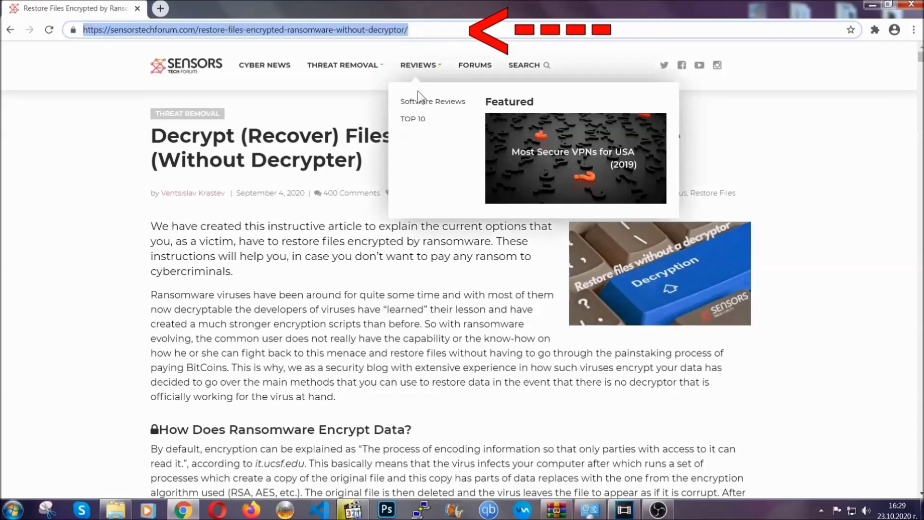
{"action": "scroll", "coordinate": [476, 263], "scroll_direction": "down", "scroll_amount": 5}
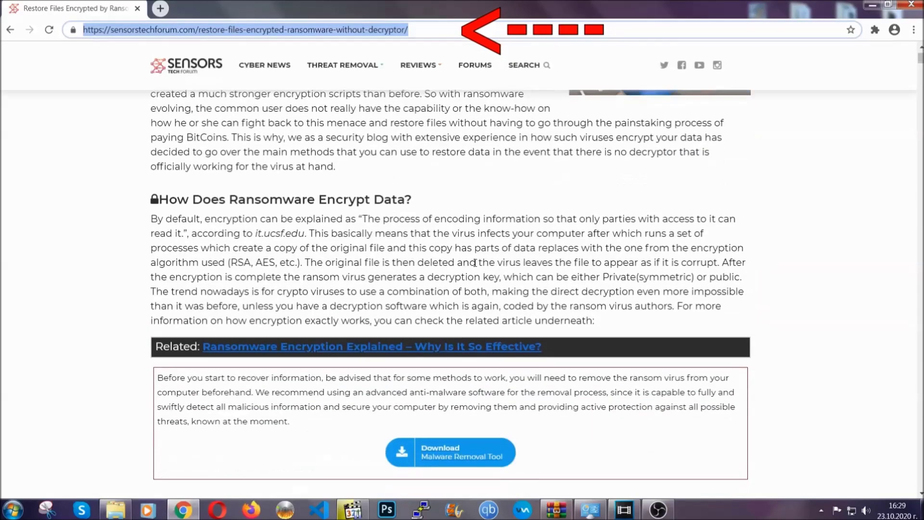
{"action": "scroll", "coordinate": [475, 263], "scroll_direction": "down", "scroll_amount": 6}
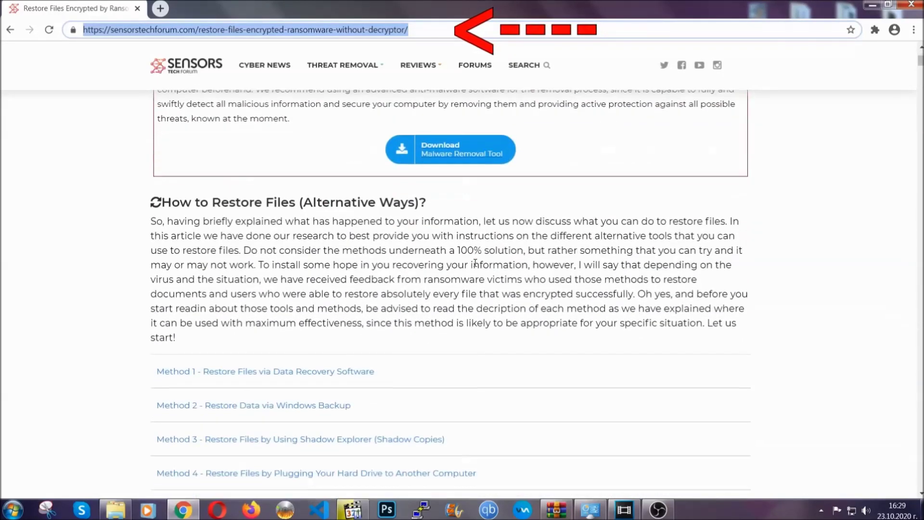
{"action": "scroll", "coordinate": [475, 262], "scroll_direction": "down", "scroll_amount": 4}
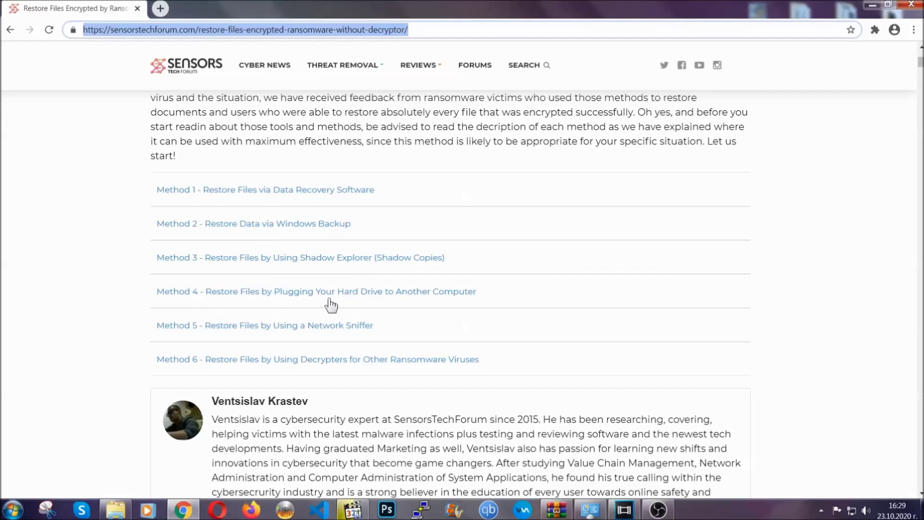
Expand Method 2 on restoring data via Windows Backup and review its summary table.
{"action": "left_click", "coordinate": [287, 224]}
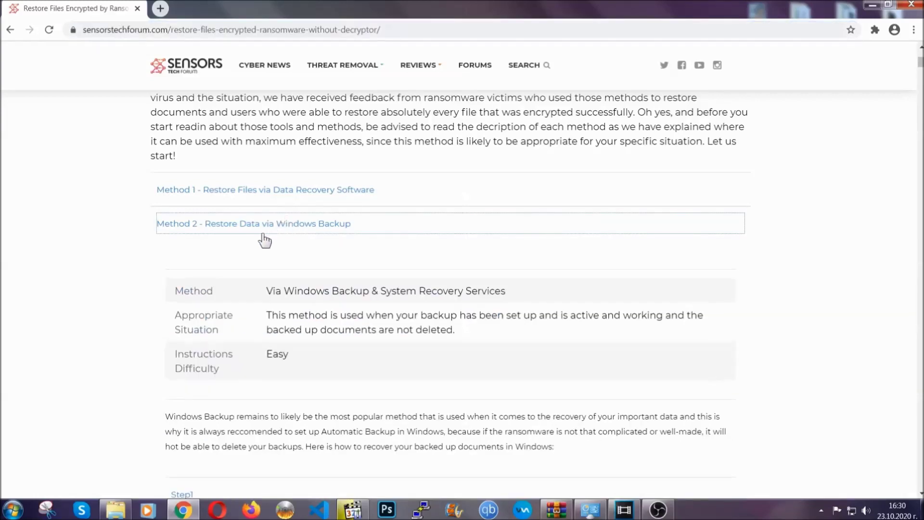
{"action": "left_click_drag", "start_coordinate": [276, 276], "coordinate": [325, 360]}
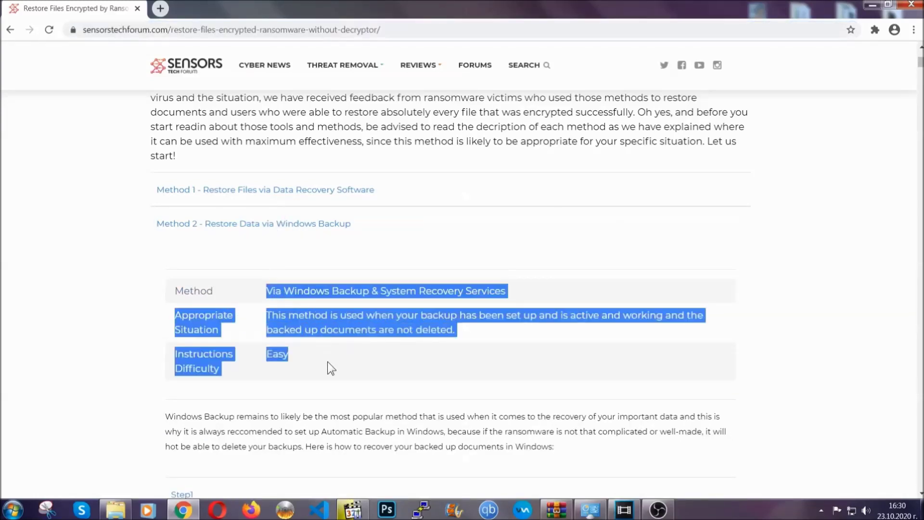
{"action": "left_click", "coordinate": [327, 362]}
{"action": "scroll", "coordinate": [330, 359], "scroll_direction": "down", "scroll_amount": 4}
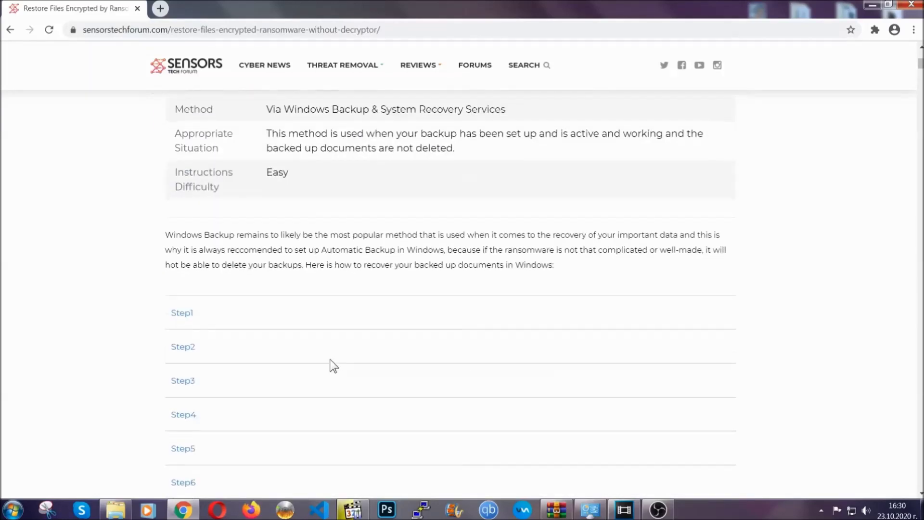
{"action": "scroll", "coordinate": [330, 359], "scroll_direction": "down", "scroll_amount": 1}
Expand Step1, Step2 and Step3 of the Windows Backup instructions.
{"action": "left_click", "coordinate": [192, 253]}
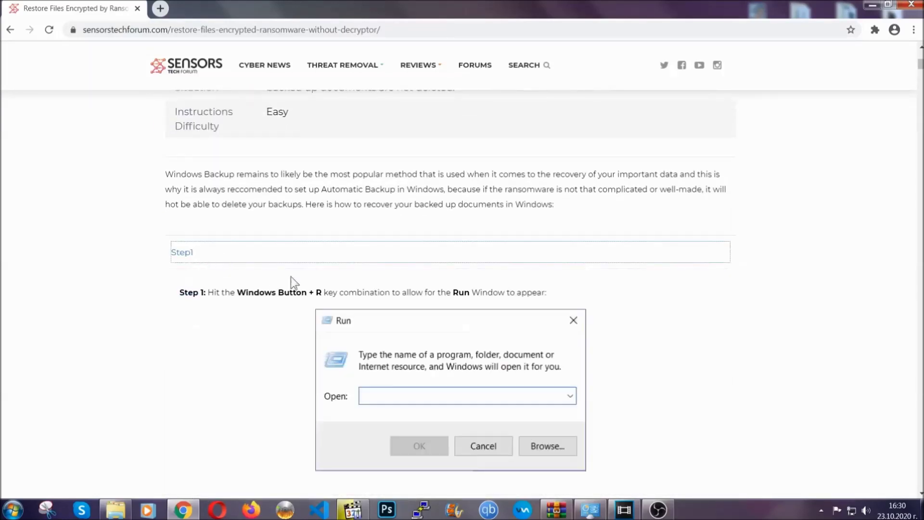
{"action": "scroll", "coordinate": [433, 299], "scroll_direction": "down", "scroll_amount": 4}
{"action": "left_click", "coordinate": [216, 303]}
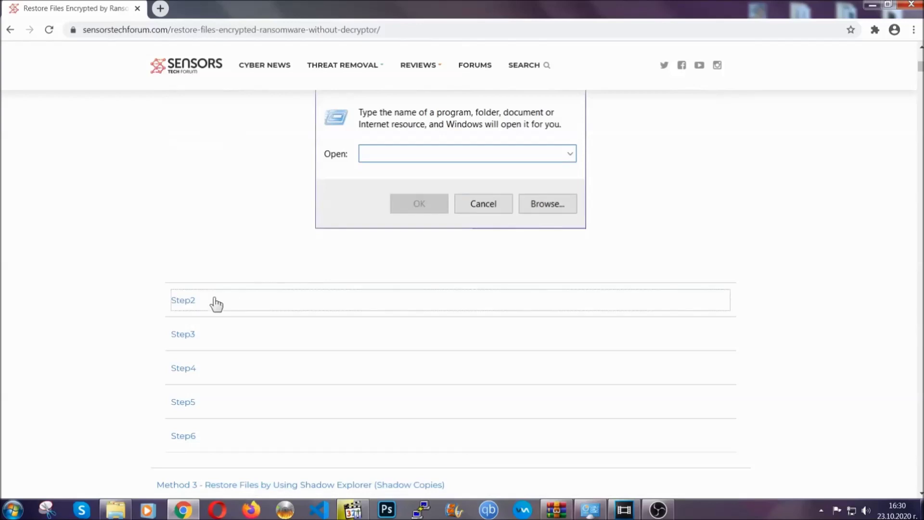
{"action": "scroll", "coordinate": [414, 304], "scroll_direction": "down", "scroll_amount": 5}
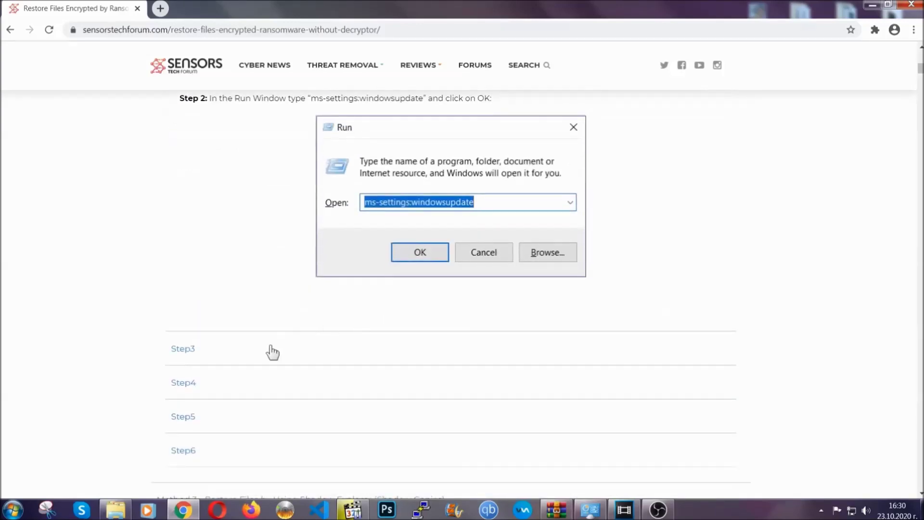
{"action": "left_click", "coordinate": [273, 352]}
Scroll through the expanded steps, then minimize Chrome to reveal the desktop.
{"action": "scroll", "coordinate": [409, 330], "scroll_direction": "down", "scroll_amount": 4}
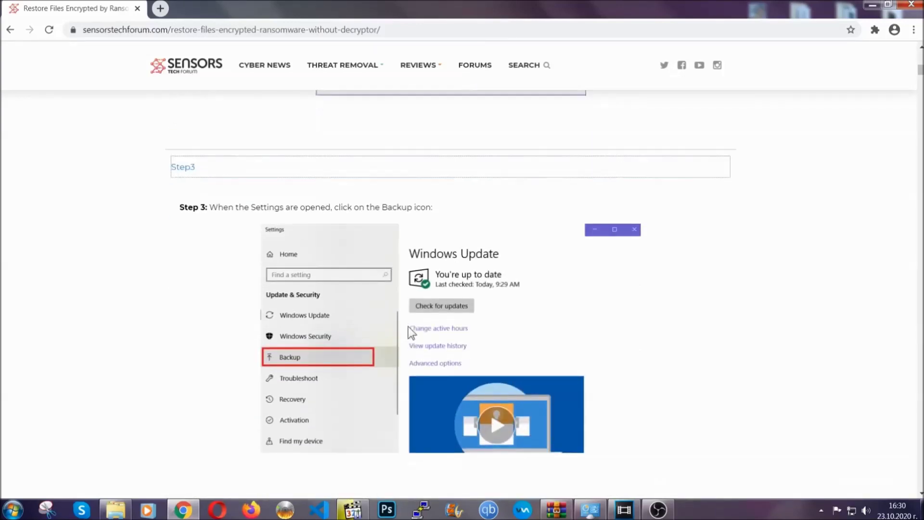
{"action": "scroll", "coordinate": [408, 327], "scroll_direction": "down", "scroll_amount": 3}
{"action": "scroll", "coordinate": [406, 329], "scroll_direction": "down", "scroll_amount": 2}
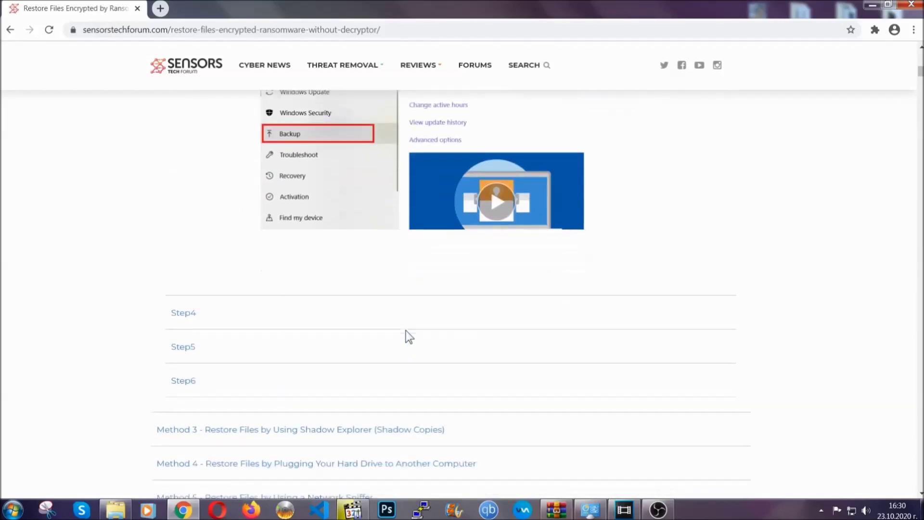
{"action": "scroll", "coordinate": [406, 332], "scroll_direction": "down", "scroll_amount": 8}
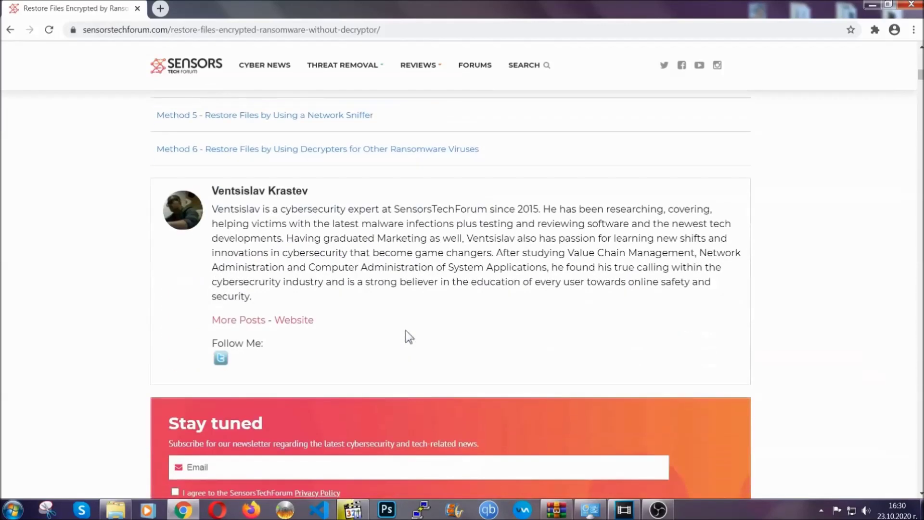
{"action": "scroll", "coordinate": [406, 330], "scroll_direction": "up", "scroll_amount": 20}
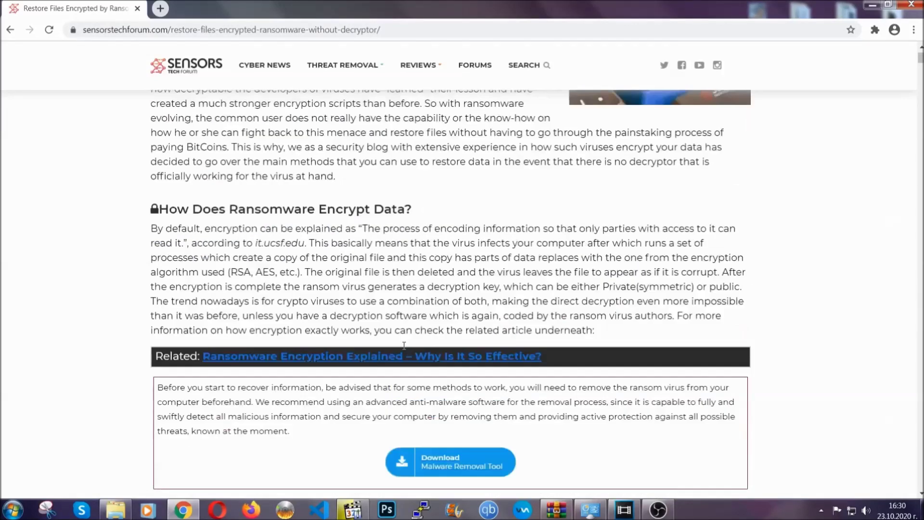
{"action": "scroll", "coordinate": [404, 344], "scroll_direction": "up", "scroll_amount": 5}
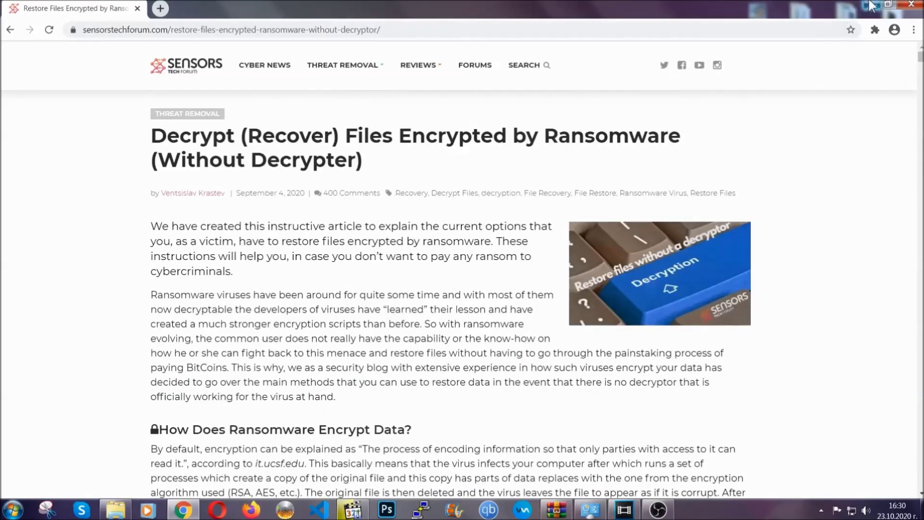
{"action": "left_click", "coordinate": [869, 4]}
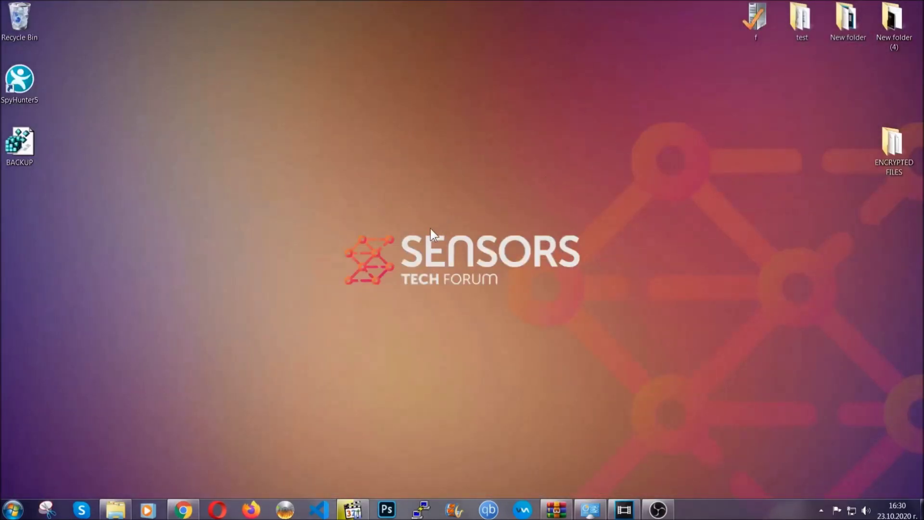